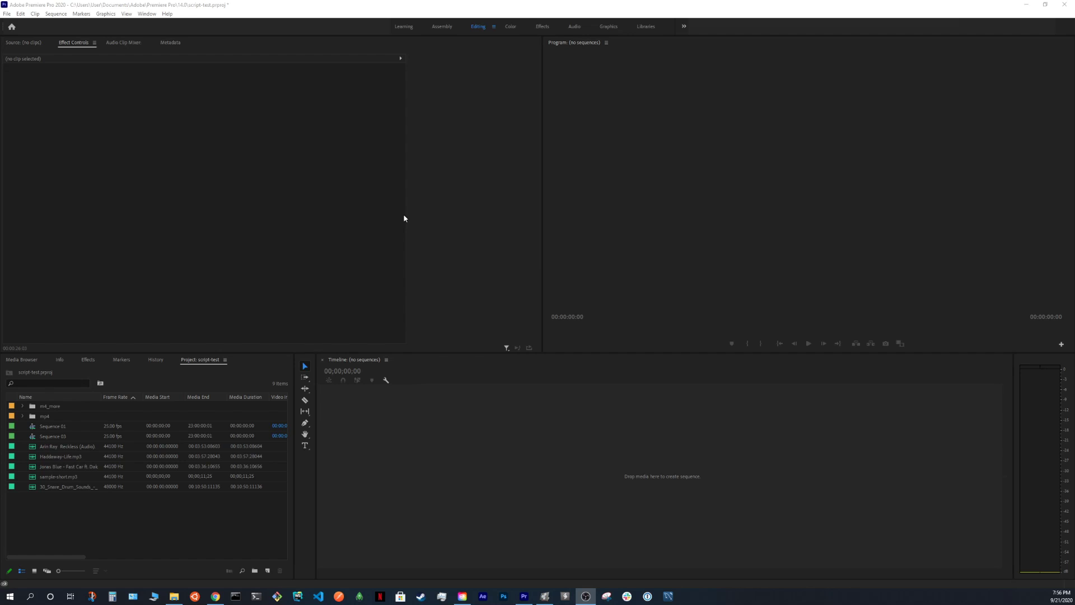
Step: Open the Automated Video Editing extension panel, then read and dismiss its instructions
{"action": "left_click", "coordinate": [147, 14]}
{"action": "mouse_move", "coordinate": [165, 45]}
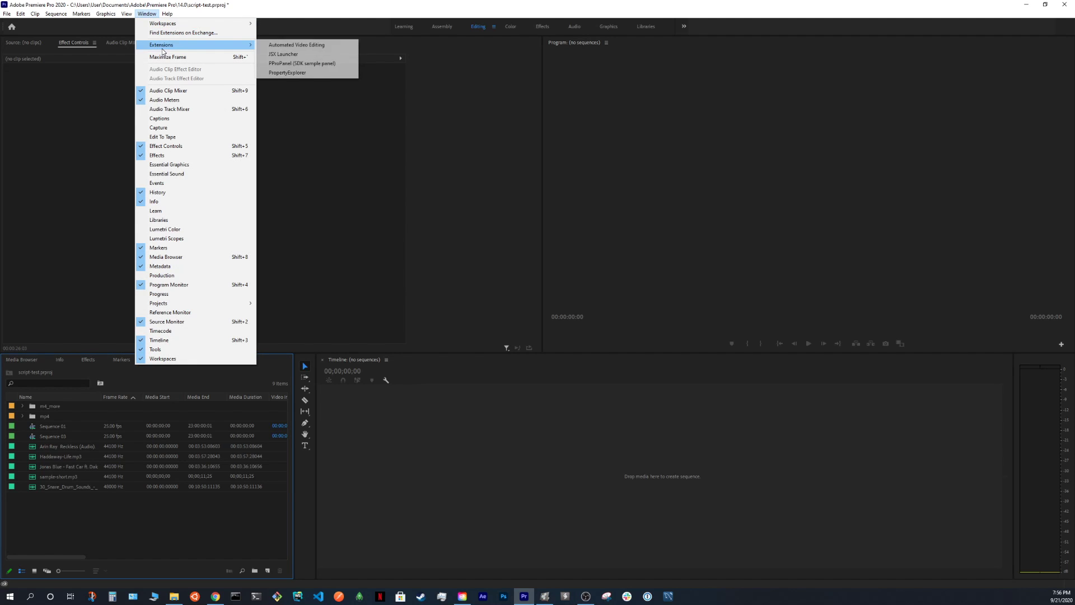
{"action": "left_click", "coordinate": [288, 47]}
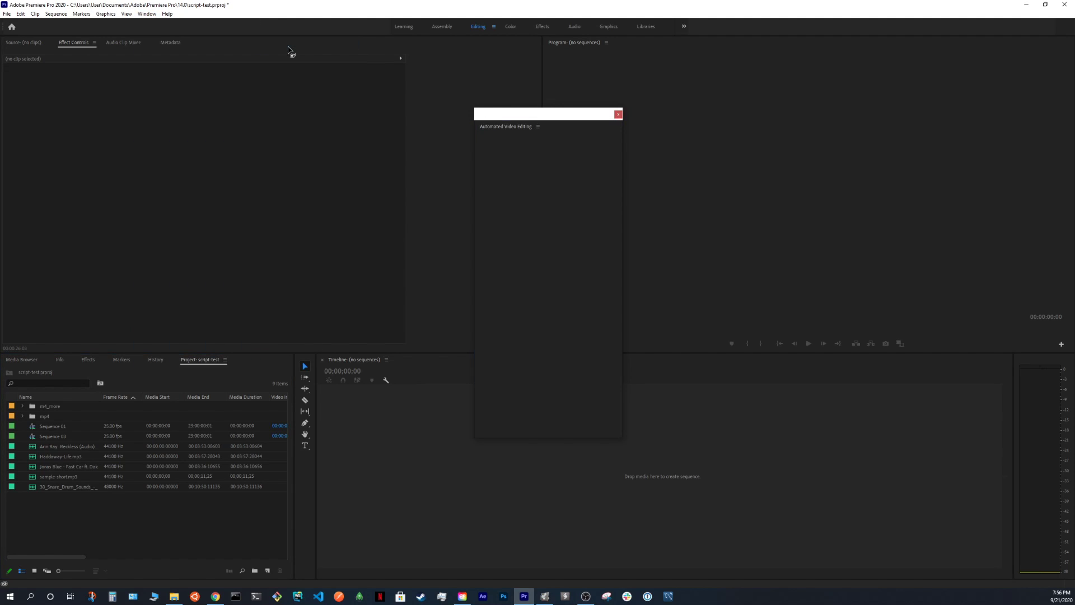
{"action": "left_click", "coordinate": [522, 150]}
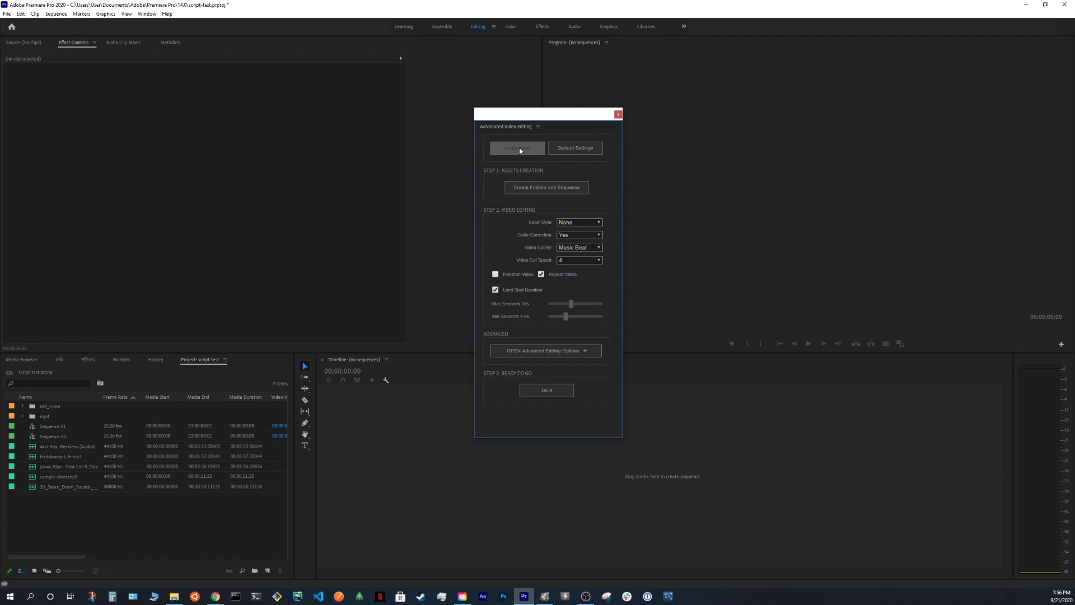
{"action": "scroll", "coordinate": [582, 238], "scroll_direction": "down", "scroll_amount": 10}
{"action": "scroll", "coordinate": [583, 240], "scroll_direction": "down", "scroll_amount": 5}
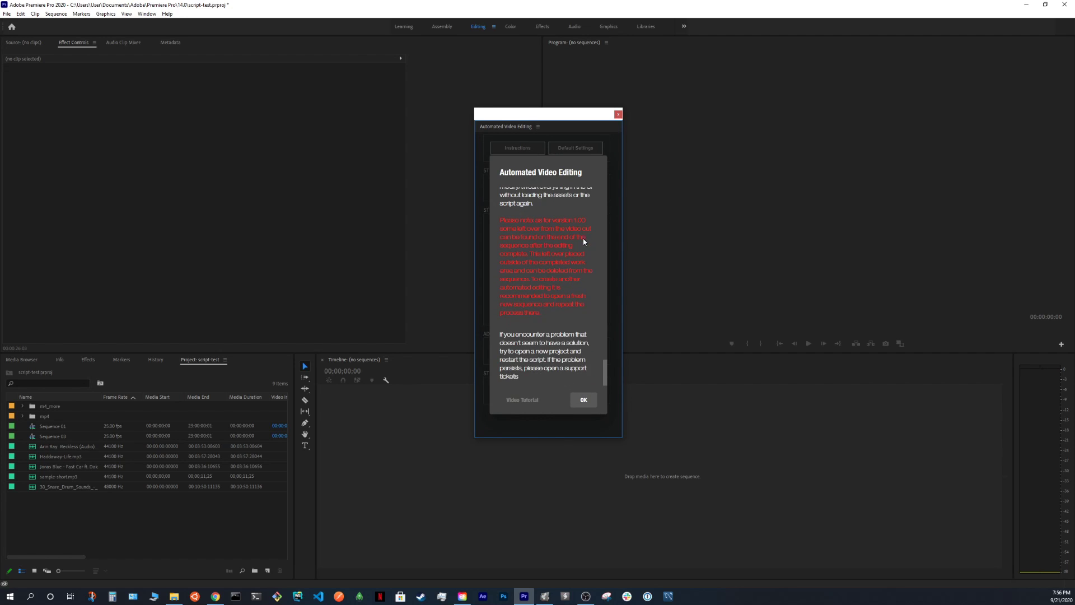
{"action": "left_click", "coordinate": [584, 400]}
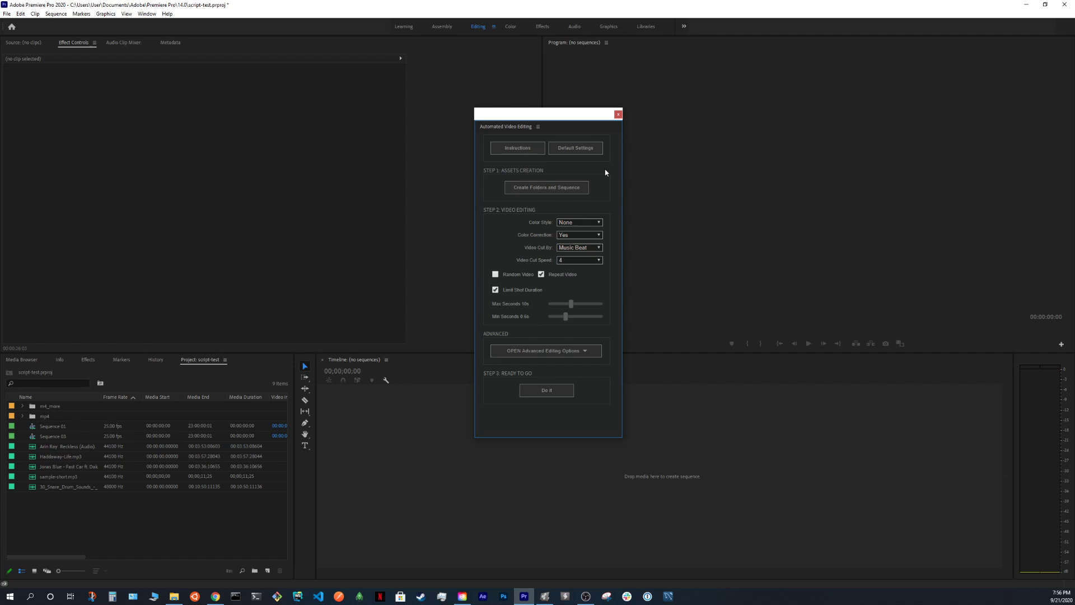
Step: Create the ###Music and ###Video folders and an HDV 1080p25 sequence, ###Sequence_AVE_1
{"action": "left_click", "coordinate": [570, 188]}
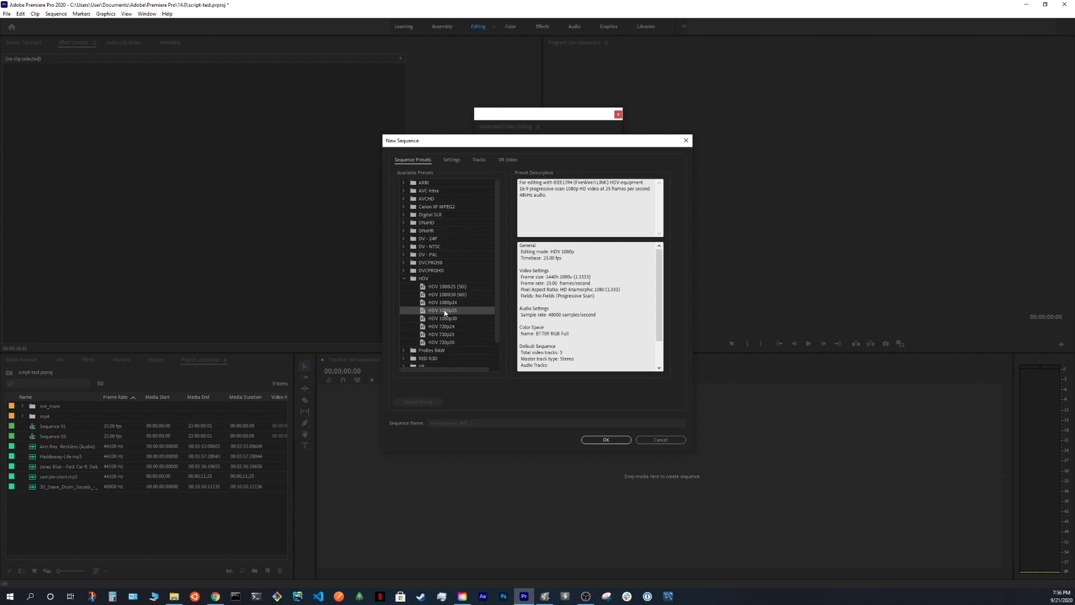
{"action": "left_click", "coordinate": [594, 441]}
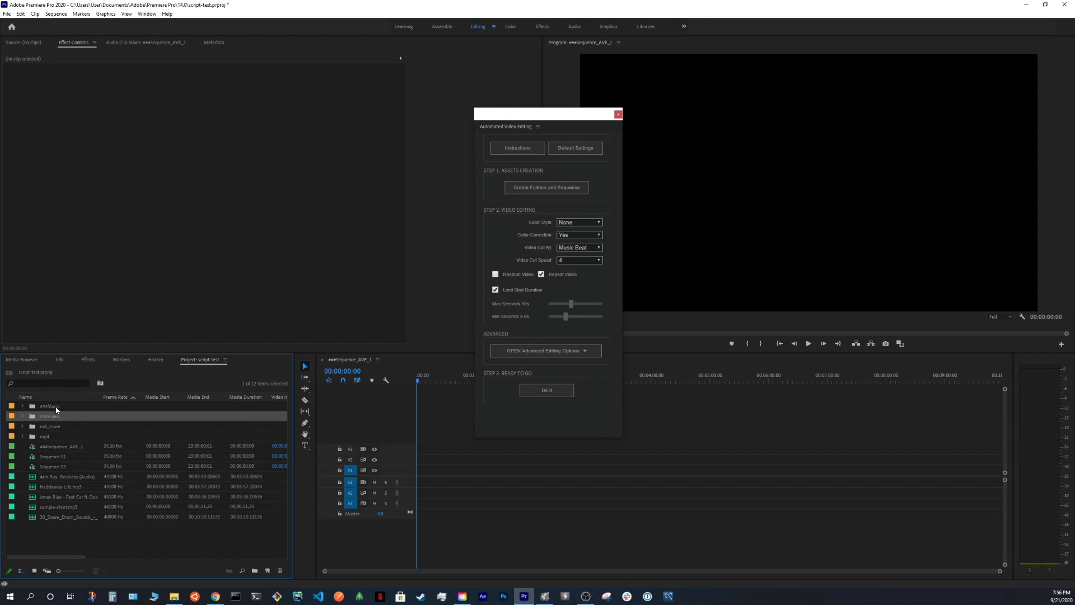
{"action": "left_click", "coordinate": [55, 407]}
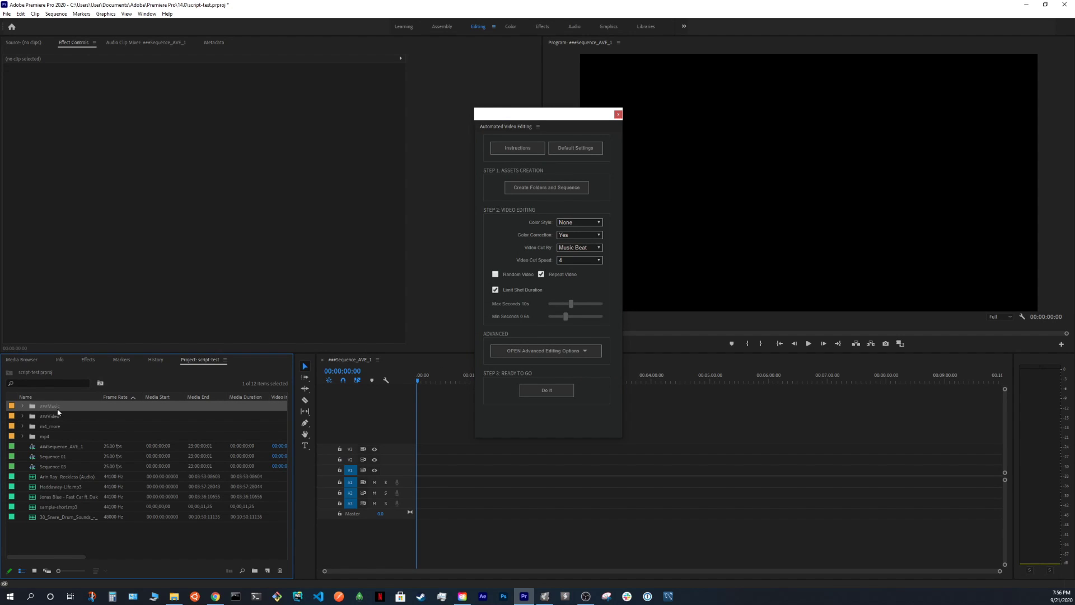
{"action": "left_click", "coordinate": [56, 416]}
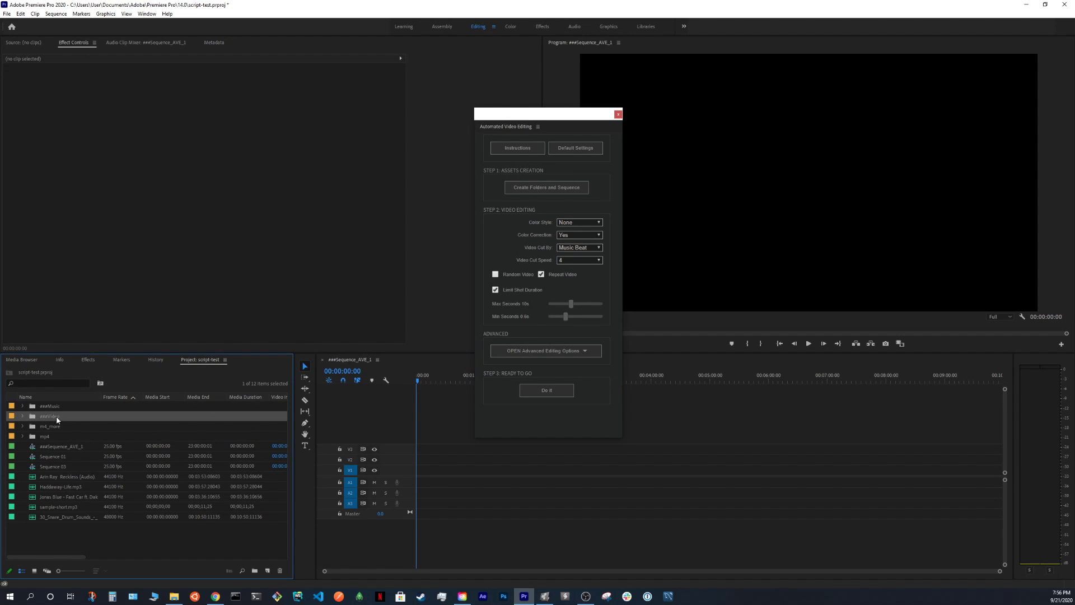
Step: Move the Arin Ray Reckless audio into ###Music and all m4_more clips into ###Video
{"action": "left_click", "coordinate": [65, 446]}
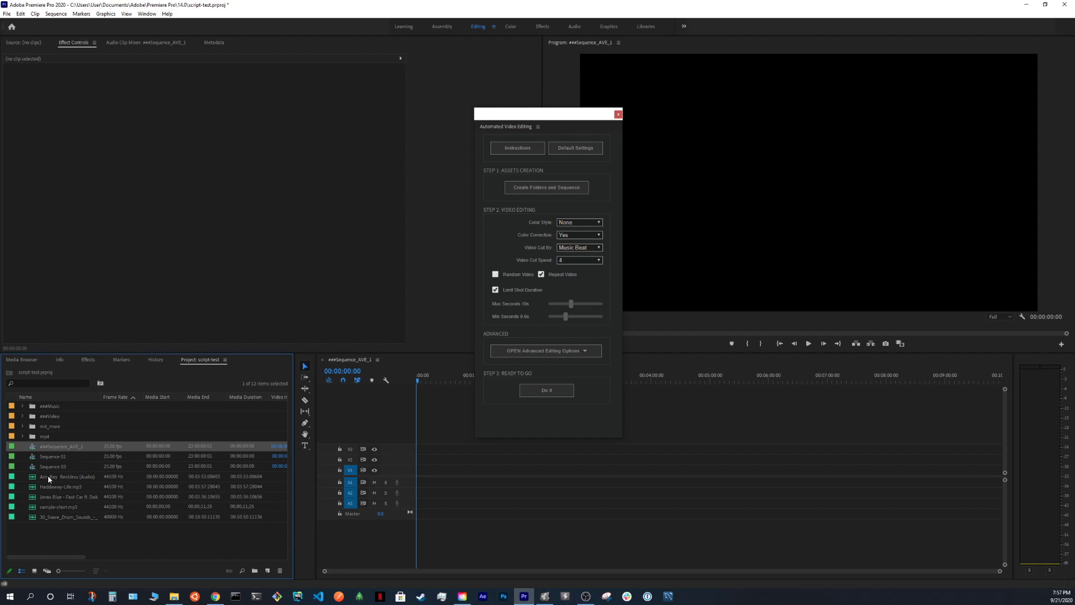
{"action": "left_click_drag", "start_coordinate": [49, 477], "coordinate": [50, 409]}
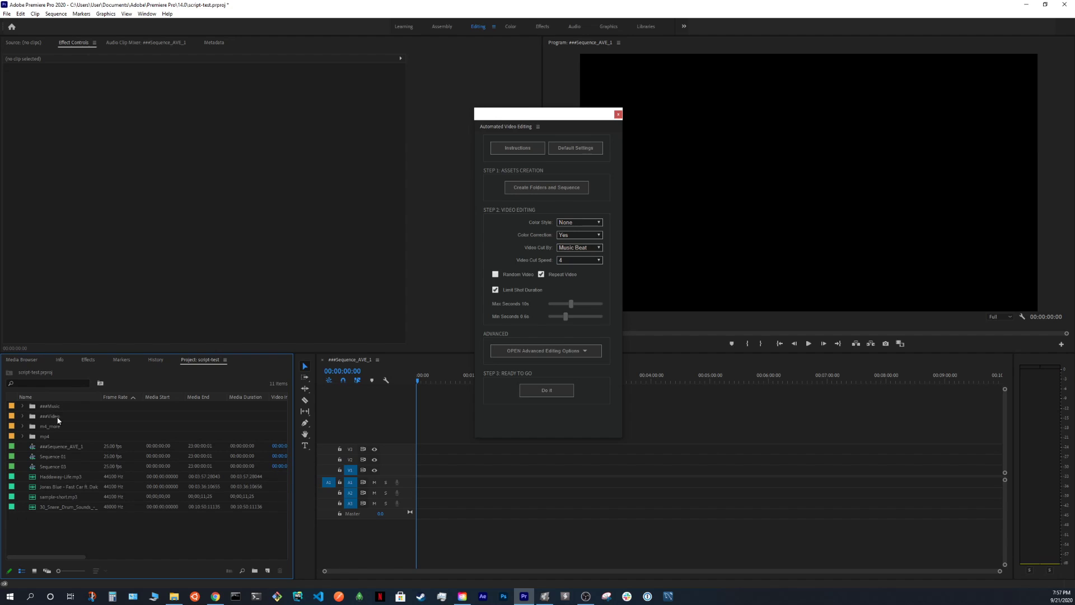
{"action": "left_click", "coordinate": [22, 427]}
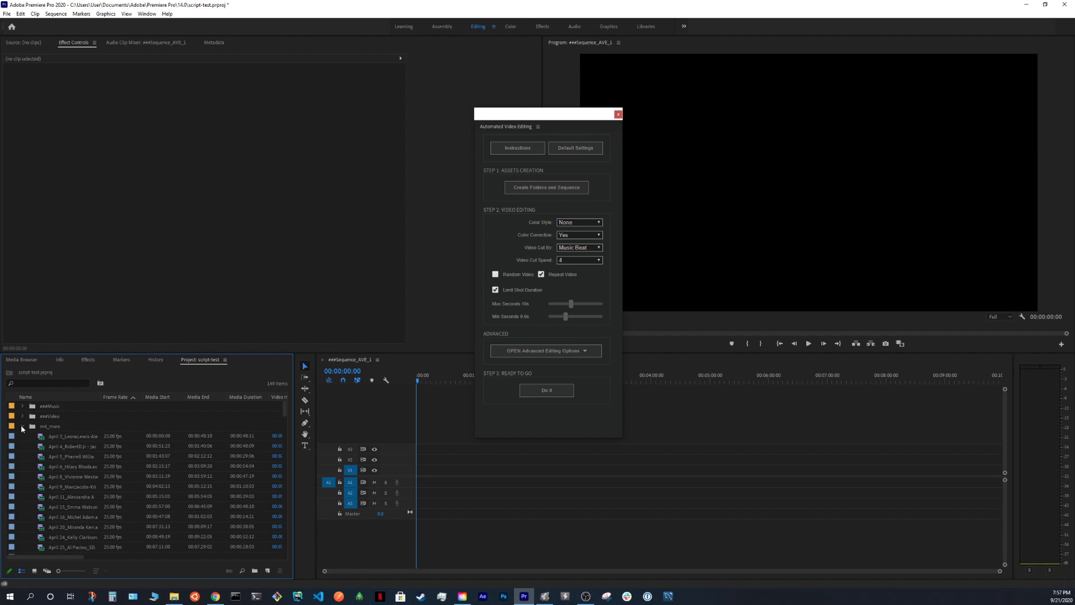
{"action": "left_click", "coordinate": [72, 440]}
{"action": "scroll", "coordinate": [71, 440], "scroll_direction": "down", "scroll_amount": 8}
{"action": "scroll", "coordinate": [60, 479], "scroll_direction": "down", "scroll_amount": 6}
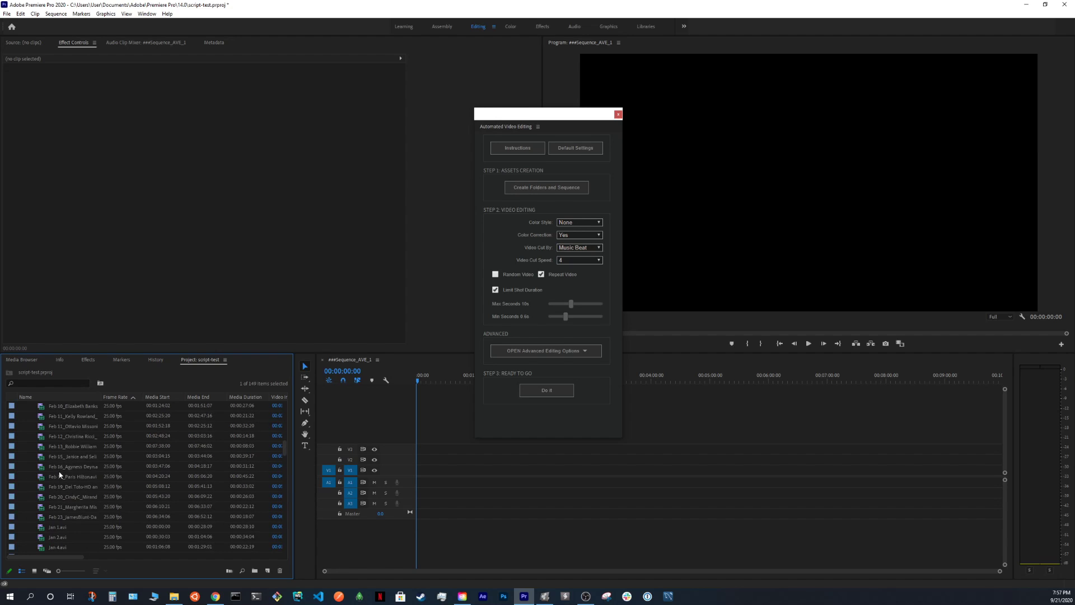
{"action": "scroll", "coordinate": [57, 459], "scroll_direction": "down", "scroll_amount": 6}
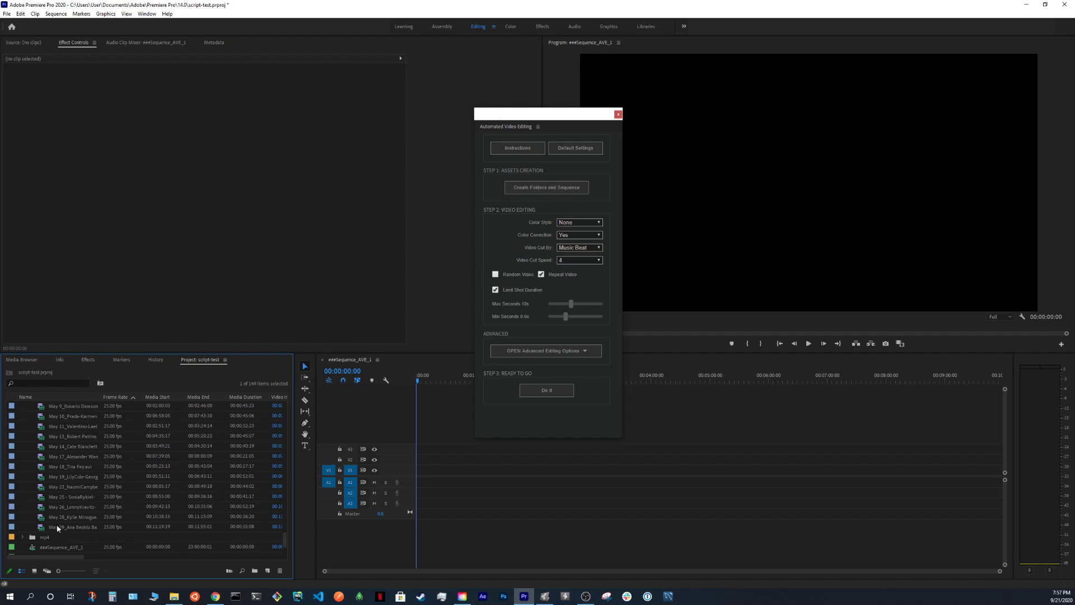
{"action": "left_click", "coordinate": [56, 524], "text": "shift"}
{"action": "left_click_drag", "start_coordinate": [285, 538], "coordinate": [271, 392]}
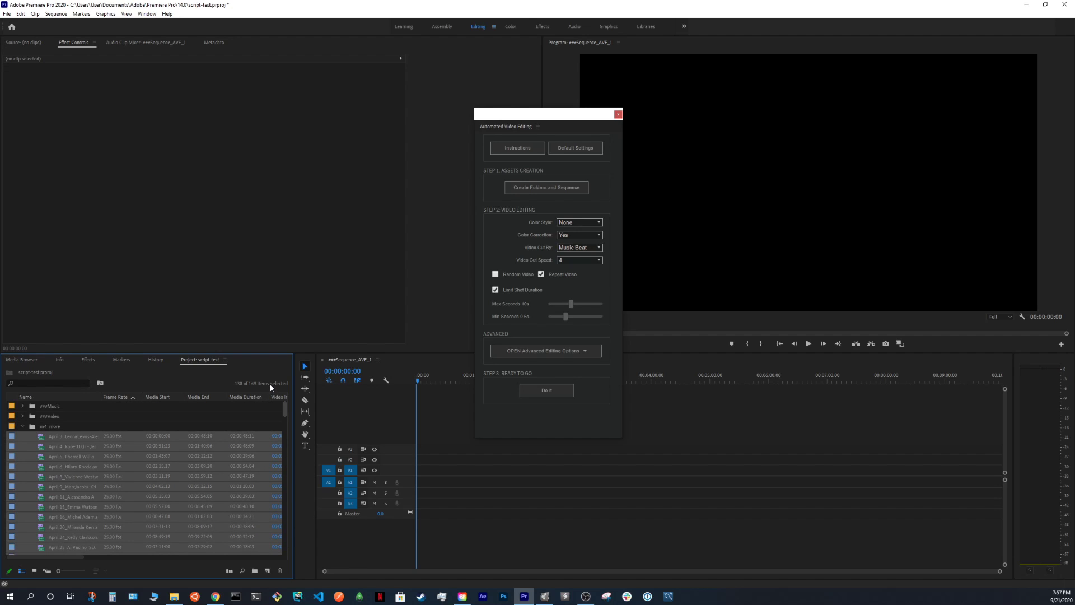
{"action": "key", "text": "Delete"}
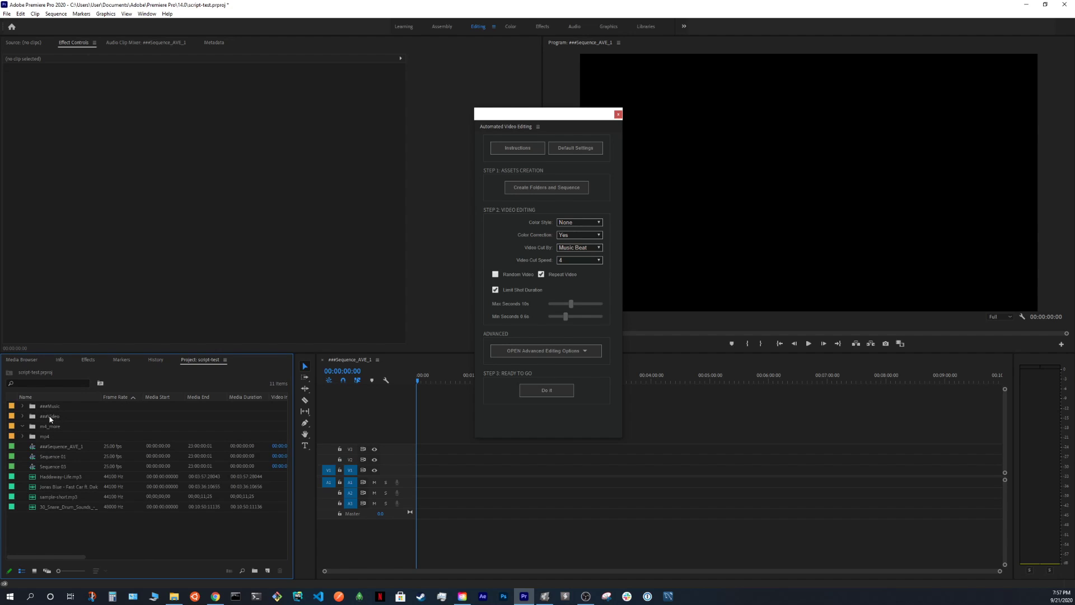
Step: Expand and collapse the ###Video and ###Music folders to confirm their contents
{"action": "left_click", "coordinate": [22, 416]}
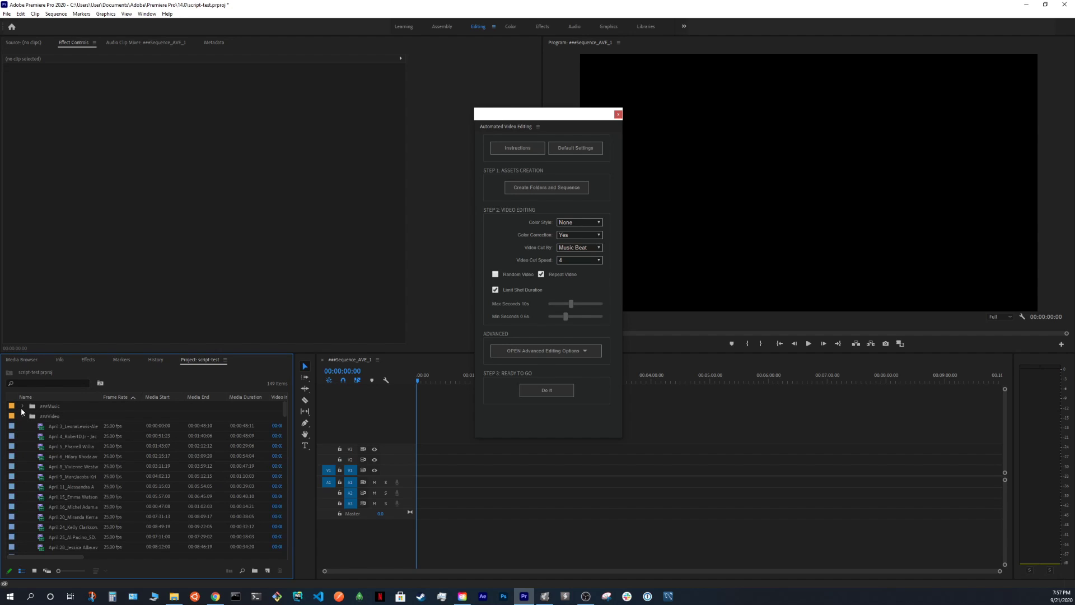
{"action": "left_click", "coordinate": [22, 407]}
{"action": "left_click", "coordinate": [23, 406]}
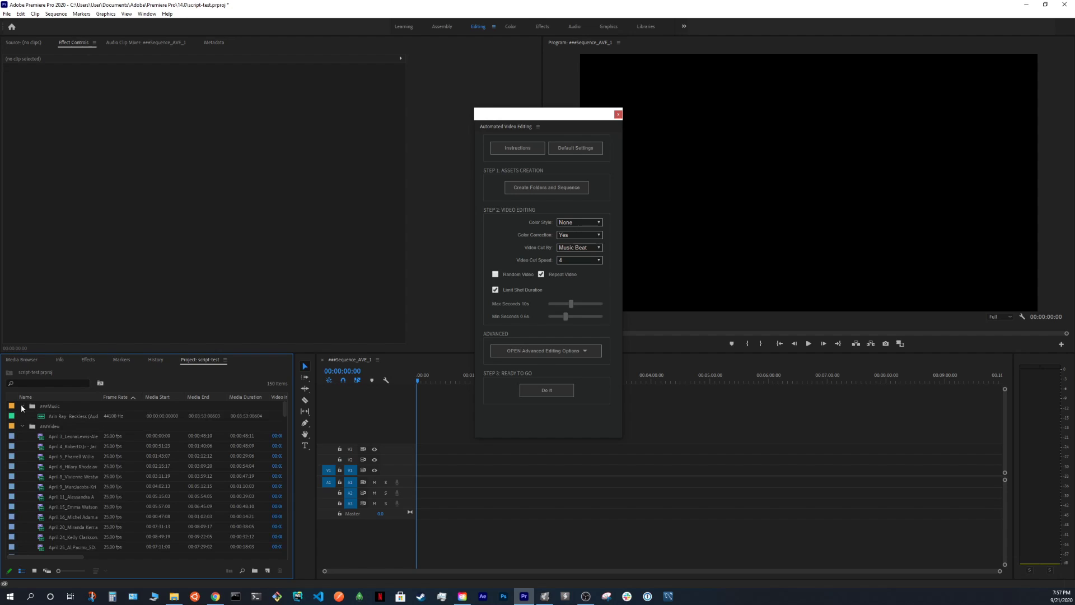
{"action": "left_click", "coordinate": [23, 416]}
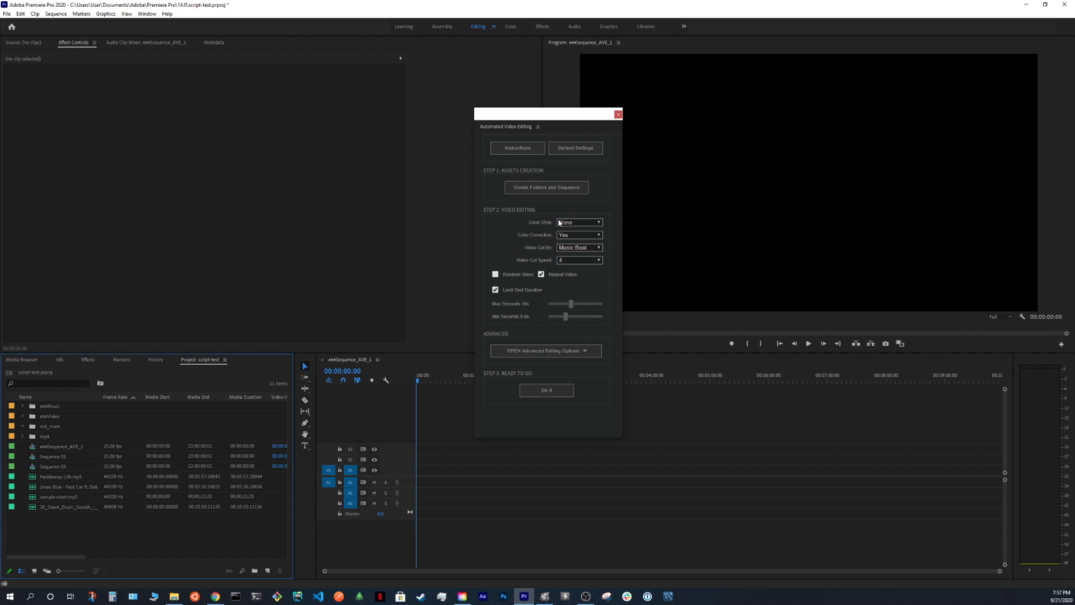
{"action": "left_click", "coordinate": [577, 247]}
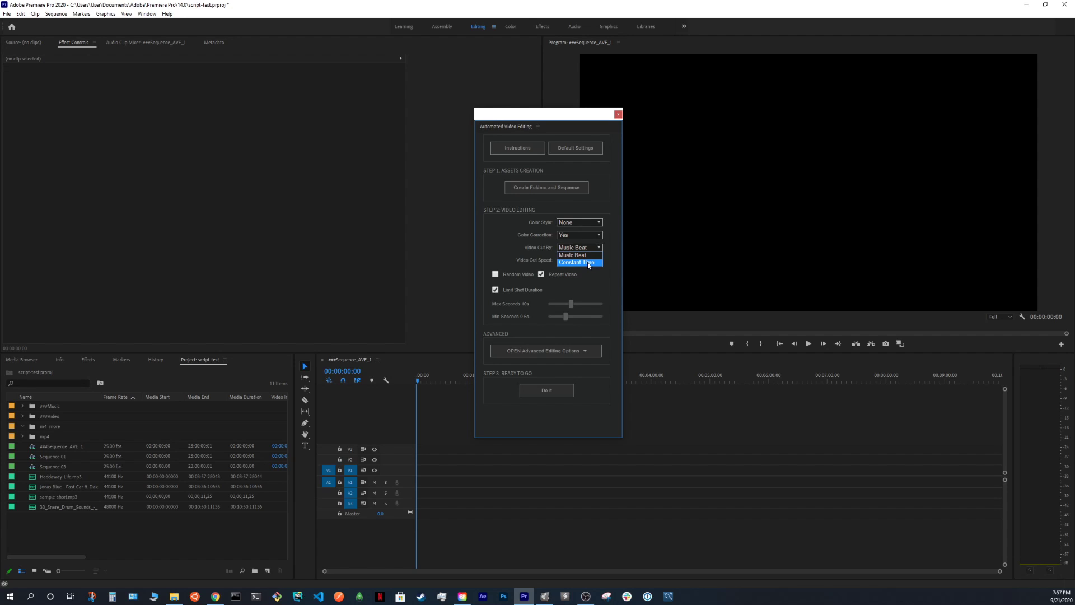
{"action": "left_click", "coordinate": [588, 263]}
{"action": "left_click", "coordinate": [573, 262]}
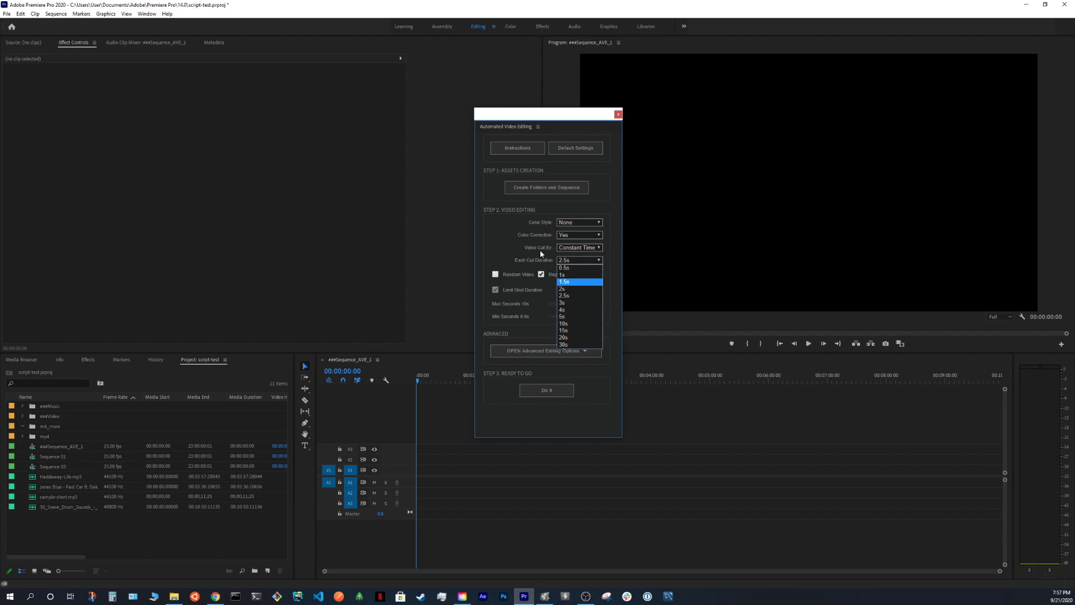
{"action": "left_click", "coordinate": [577, 247]}
{"action": "left_click", "coordinate": [561, 255]}
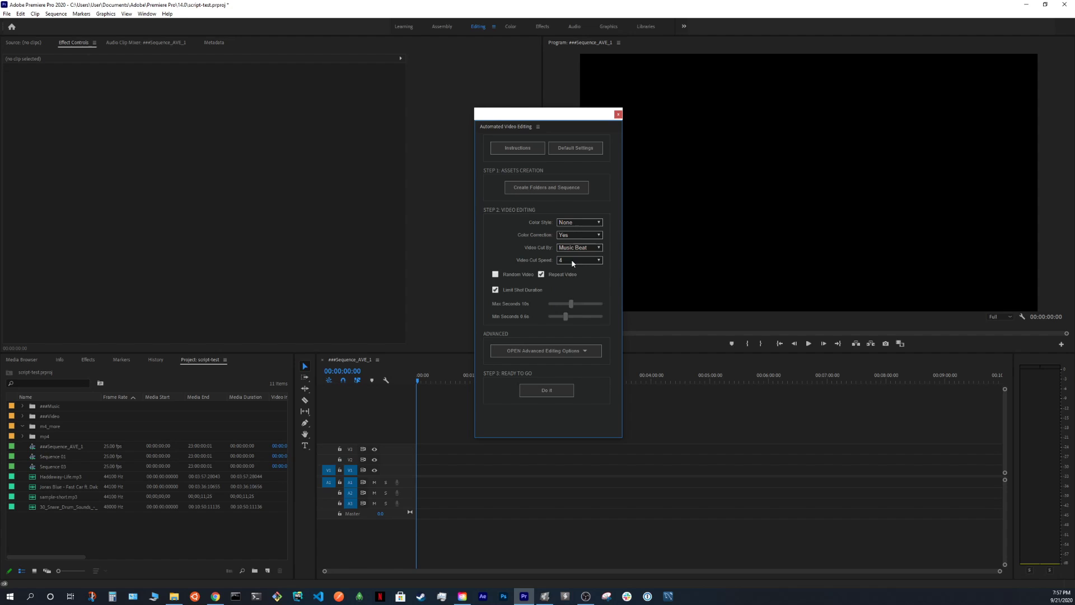
{"action": "left_click", "coordinate": [572, 260]}
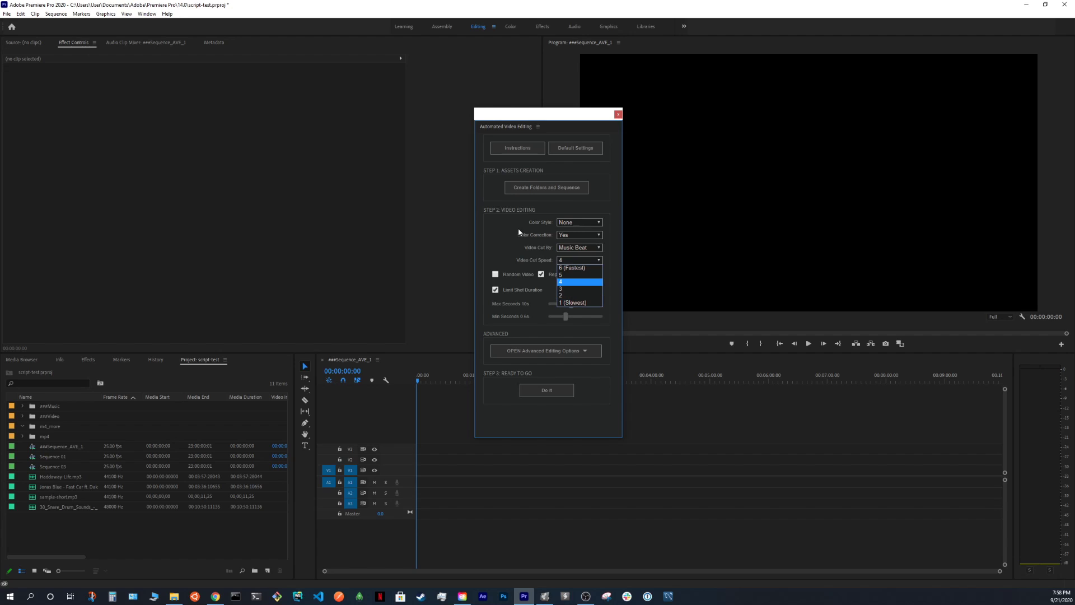
Step: Keep cut speed 4, enable Random Video and Repeat Video, keep shot limiting, set Min Seconds to 1s
{"action": "left_click", "coordinate": [566, 282]}
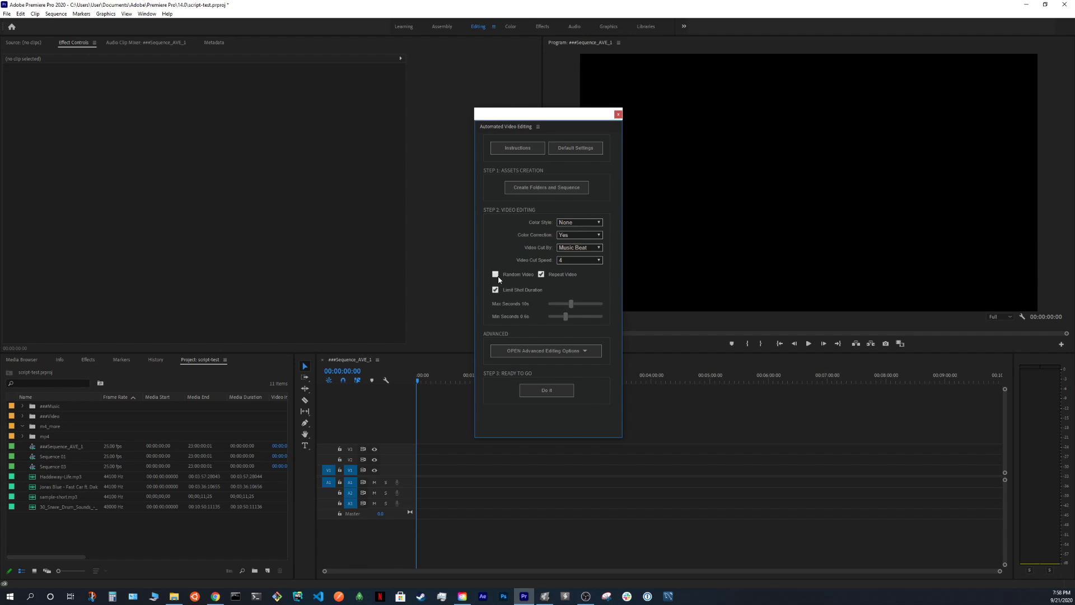
{"action": "left_click", "coordinate": [23, 416]}
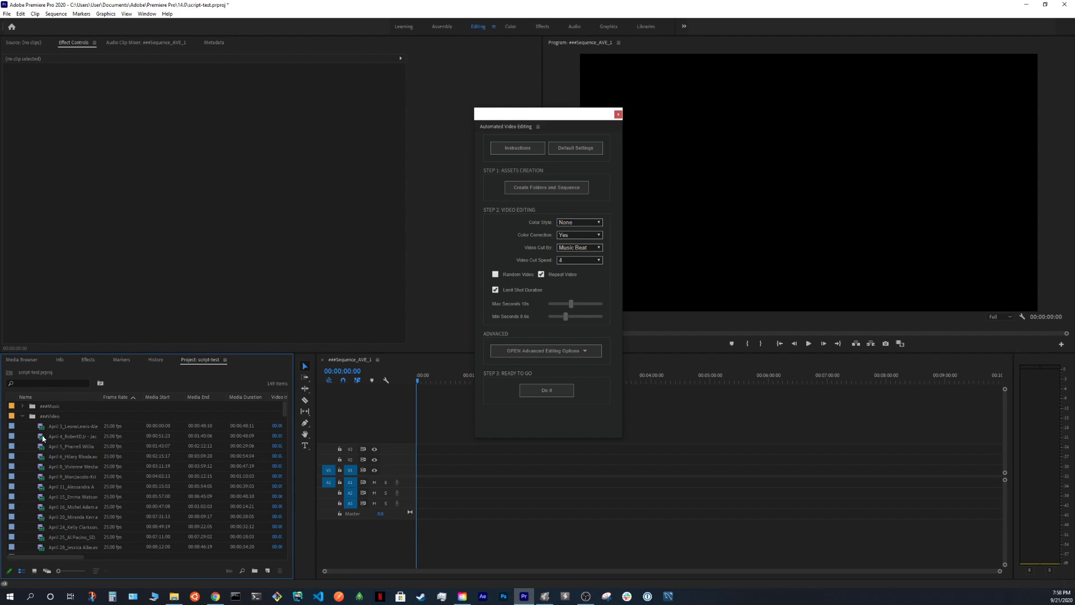
{"action": "left_click", "coordinate": [544, 274]}
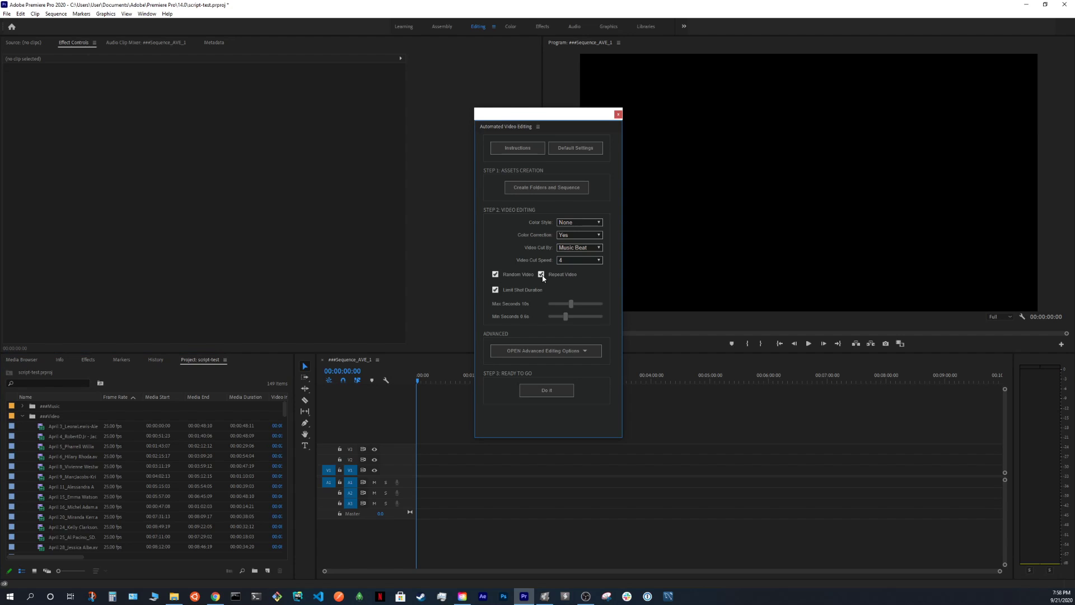
{"action": "scroll", "coordinate": [104, 427], "scroll_direction": "down", "scroll_amount": 1}
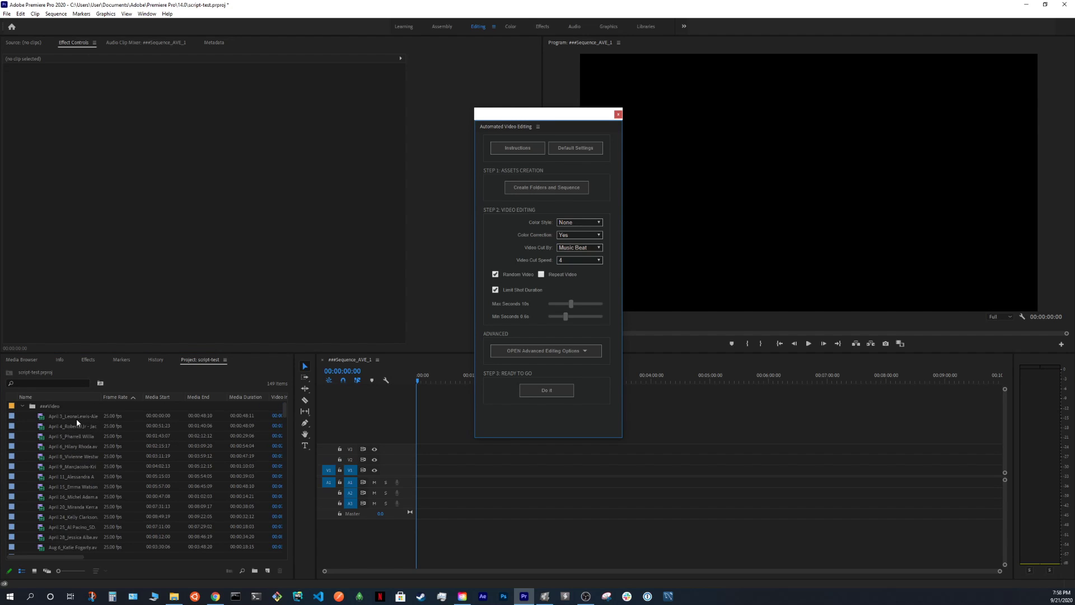
{"action": "scroll", "coordinate": [103, 476], "scroll_direction": "down", "scroll_amount": 10}
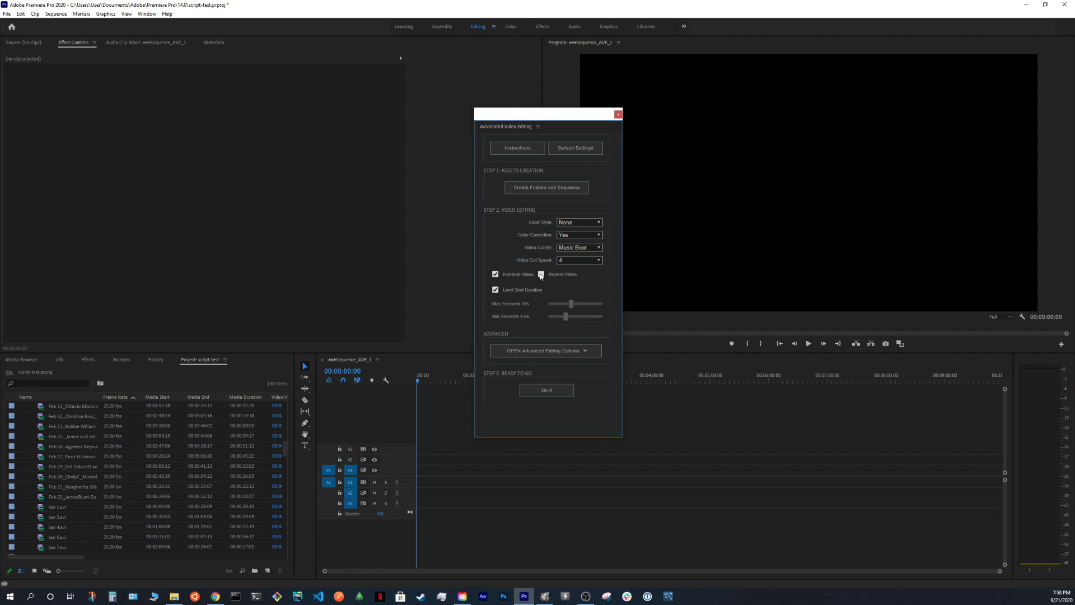
{"action": "left_click", "coordinate": [498, 293]}
{"action": "left_click", "coordinate": [498, 293]}
{"action": "mouse_move", "coordinate": [564, 318]}
{"action": "left_mouse_down"}
{"action": "mouse_move", "coordinate": [577, 319]}
{"action": "mouse_move", "coordinate": [566, 318]}
{"action": "left_mouse_up"}
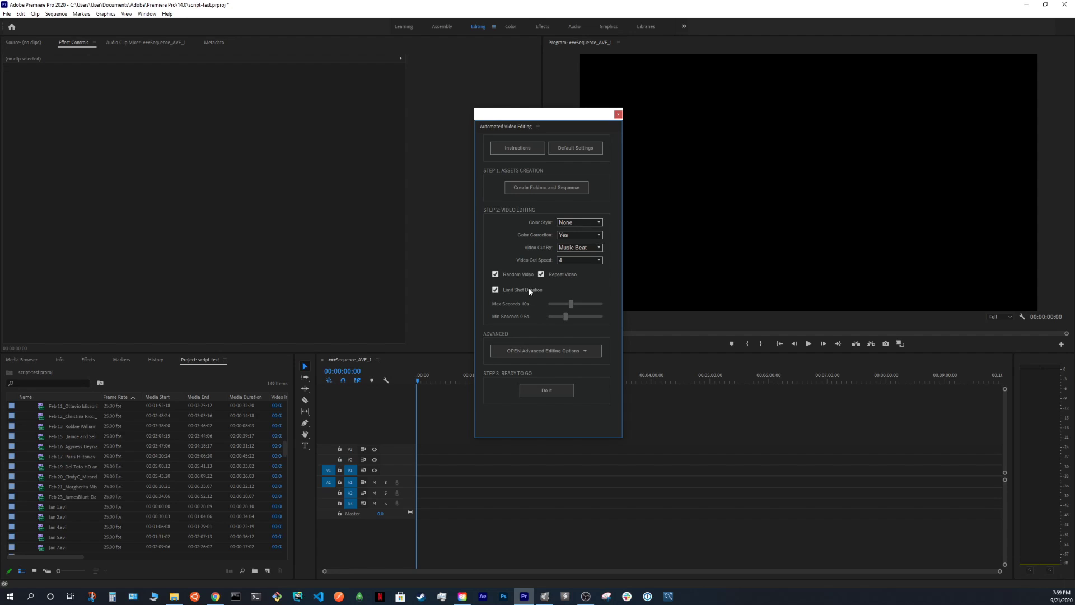
Step: Expand the advanced editing options and preview the Feb 13 clip in the Source monitor
{"action": "left_click", "coordinate": [527, 351]}
{"action": "scroll", "coordinate": [542, 284], "scroll_direction": "down", "scroll_amount": 1}
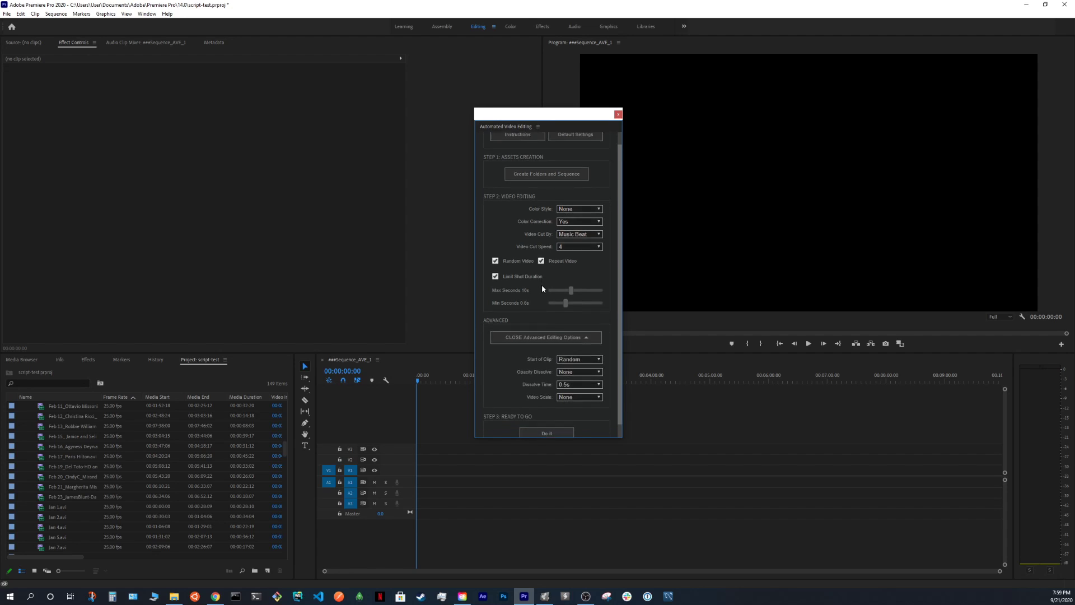
{"action": "scroll", "coordinate": [542, 289], "scroll_direction": "down", "scroll_amount": 1}
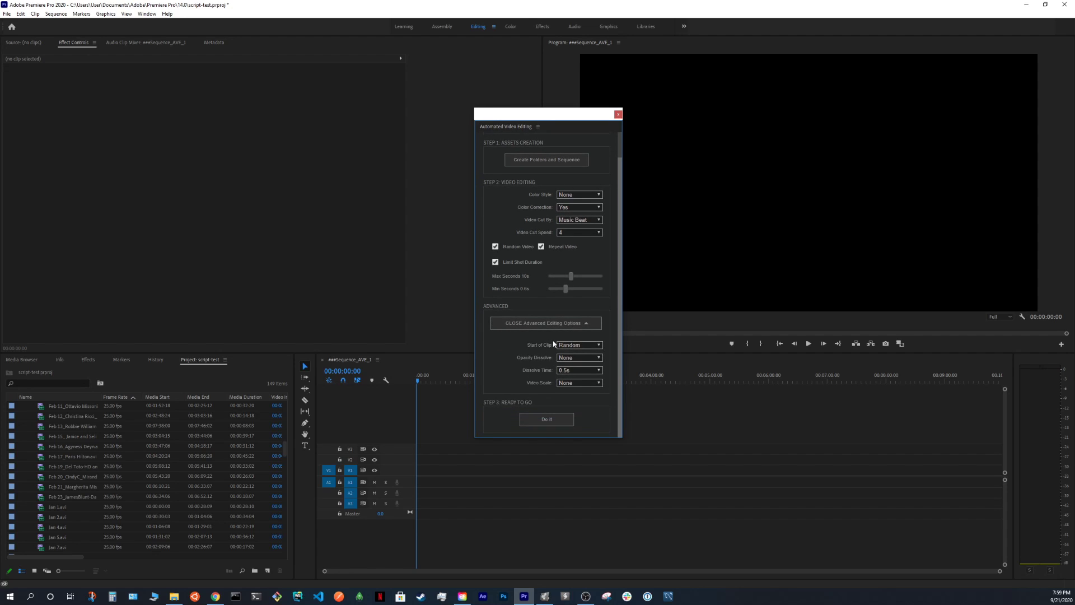
{"action": "double_click", "coordinate": [59, 427]}
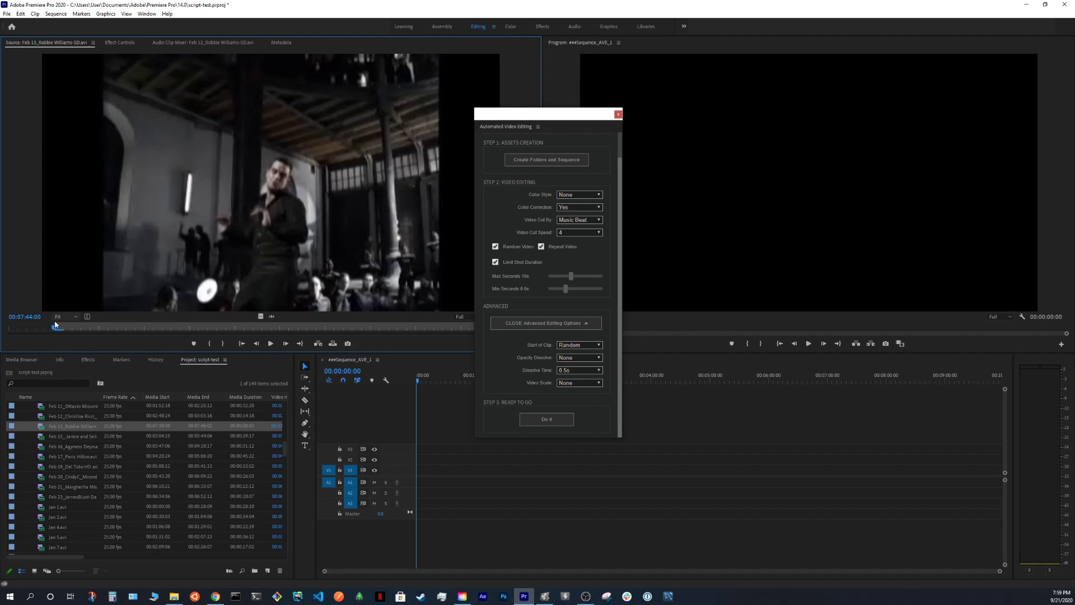
{"action": "left_click_drag", "start_coordinate": [55, 324], "coordinate": [35, 333]}
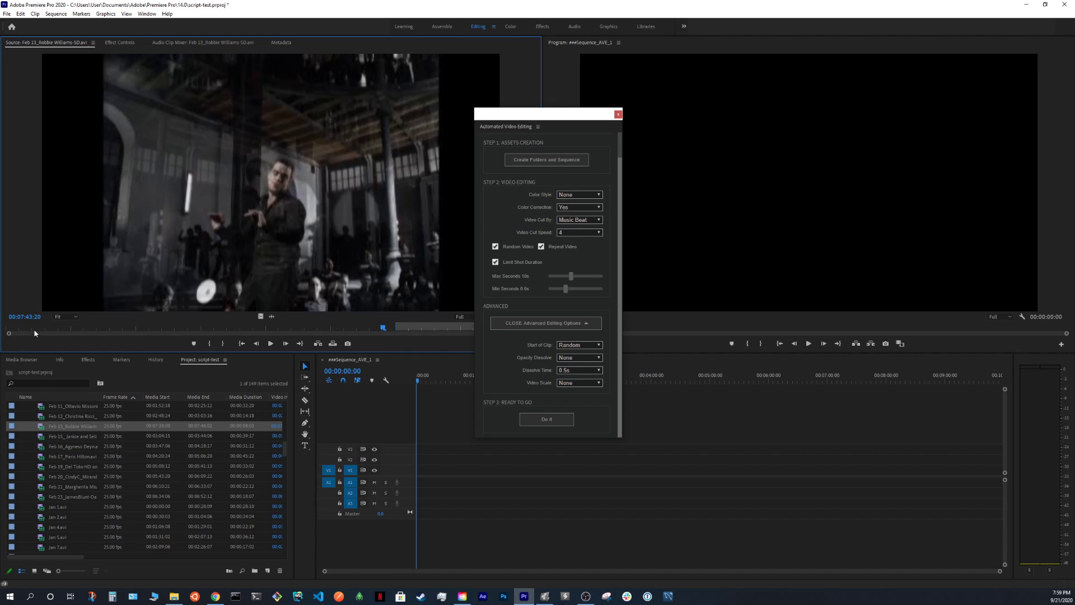
{"action": "left_click", "coordinate": [8, 328]}
{"action": "key", "text": "l"}
{"action": "key", "text": "l"}
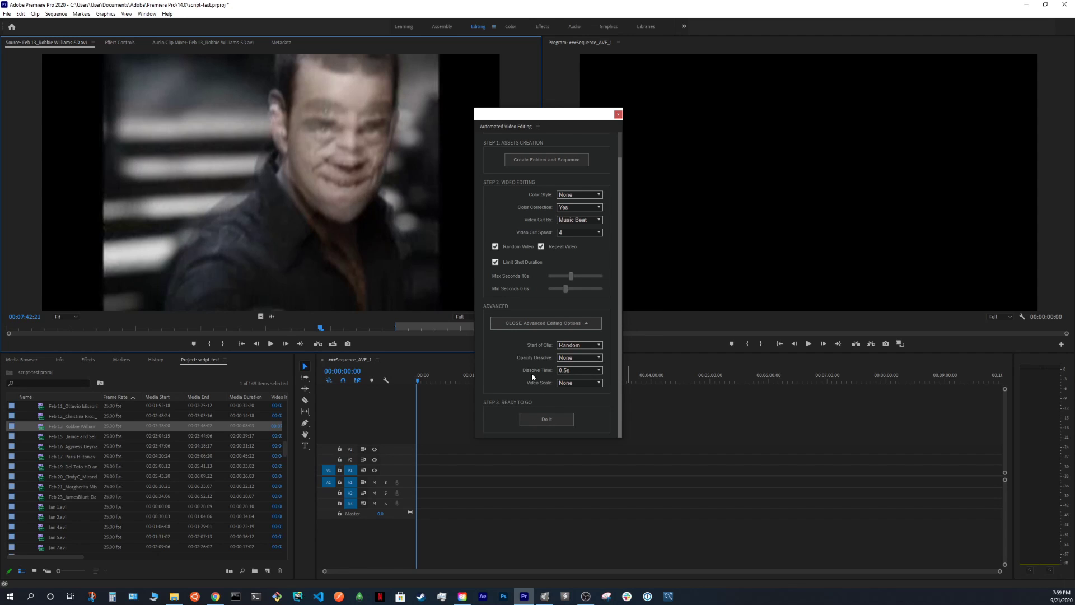
Step: Keep Opacity Dissolve at None and Dissolve Time at 0.5s, then check the Video Scale choices
{"action": "left_click", "coordinate": [574, 362]}
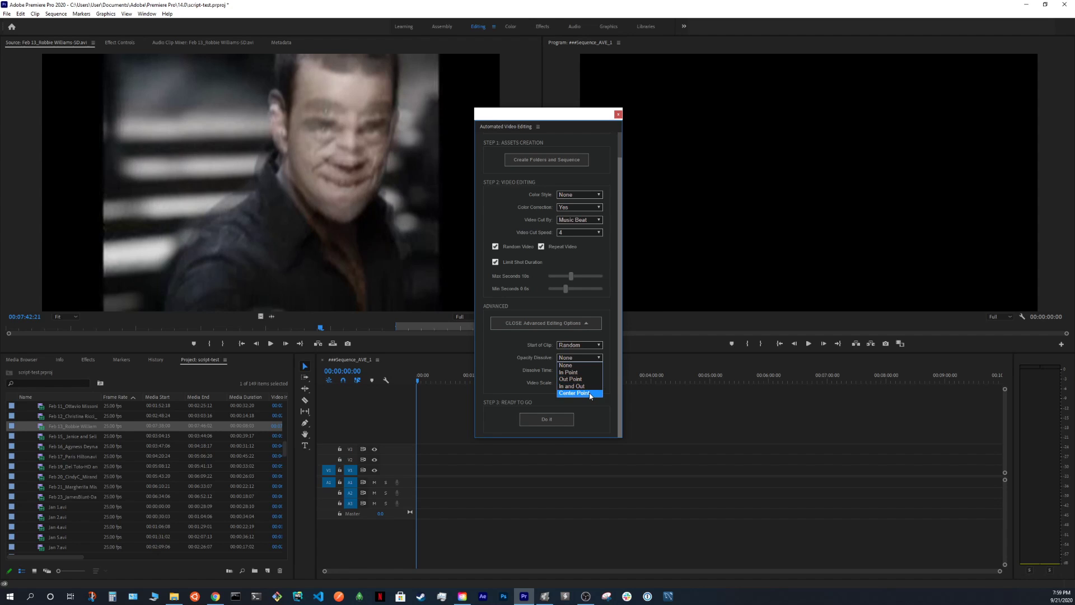
{"action": "left_click", "coordinate": [540, 358]}
{"action": "left_click", "coordinate": [564, 371]}
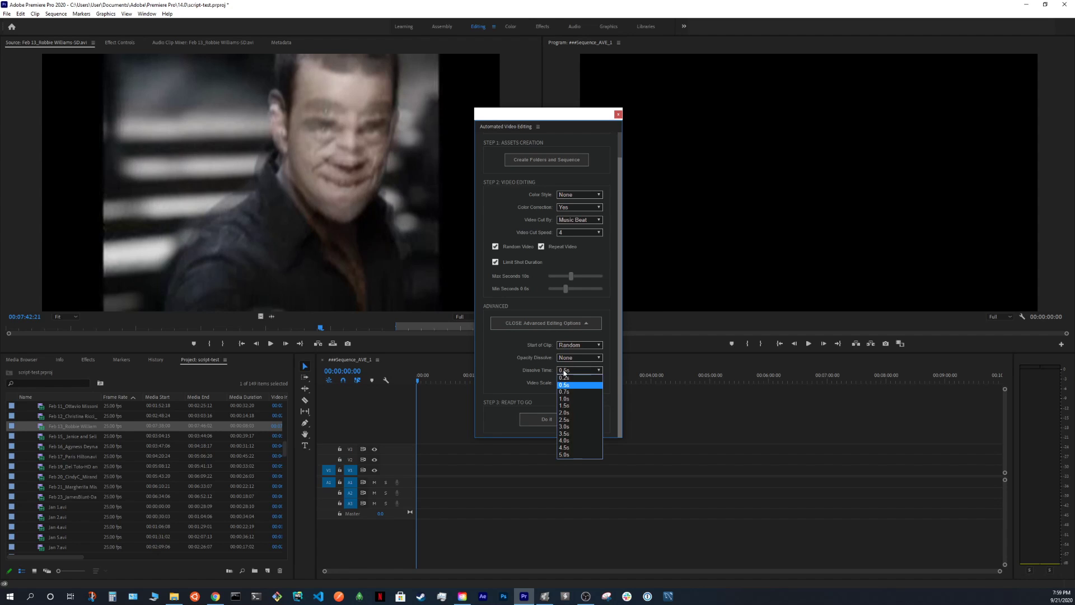
{"action": "left_click", "coordinate": [546, 391]}
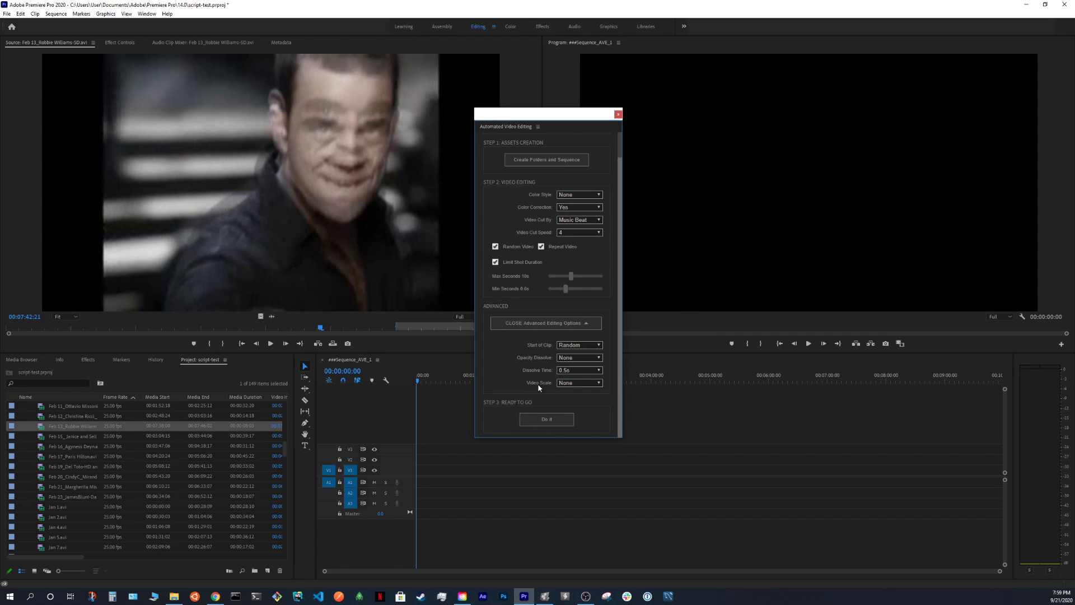
{"action": "left_click", "coordinate": [565, 384]}
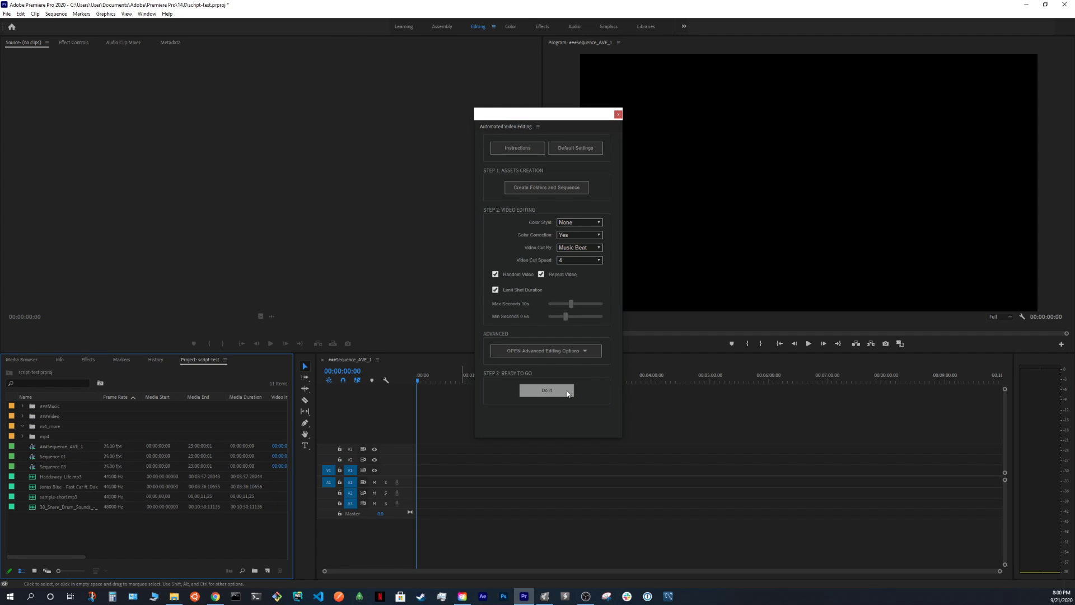
Step: Run the automated edit with Do it and move the processing panel aside until it finishes
{"action": "left_click", "coordinate": [567, 392]}
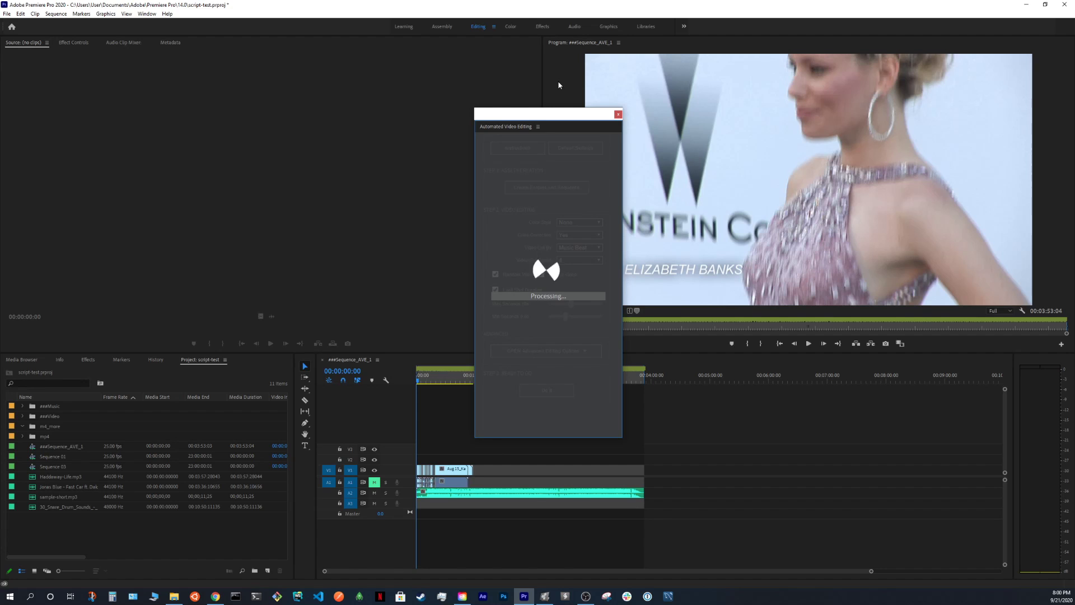
{"action": "left_click_drag", "start_coordinate": [538, 116], "coordinate": [250, 72]}
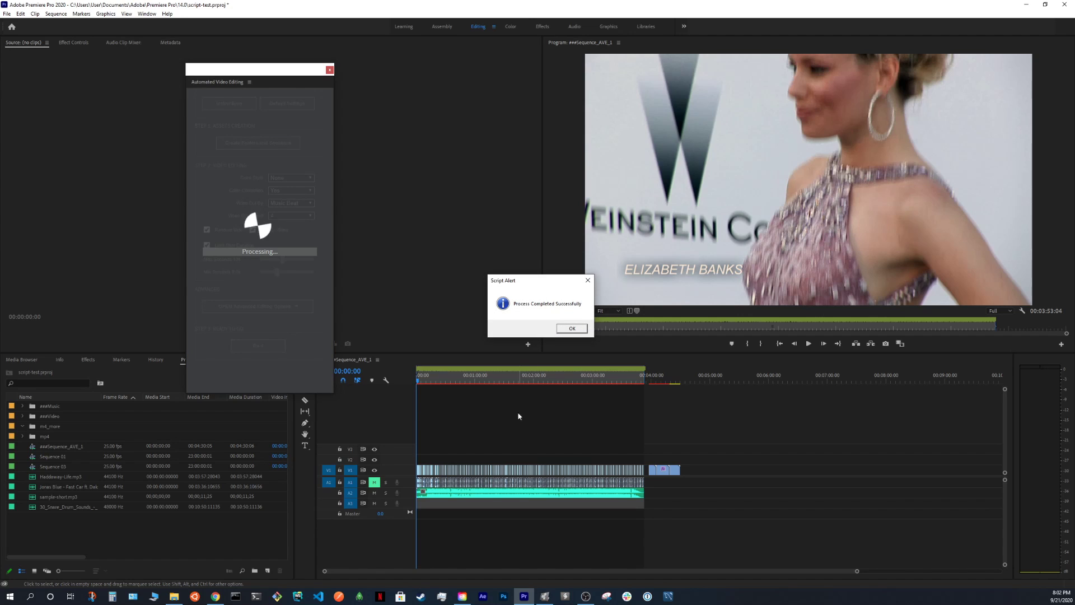
Step: Close the success alert, play ###Sequence_AVE_1, return to its start and fit it in view
{"action": "left_click", "coordinate": [571, 327]}
{"action": "left_click", "coordinate": [444, 374]}
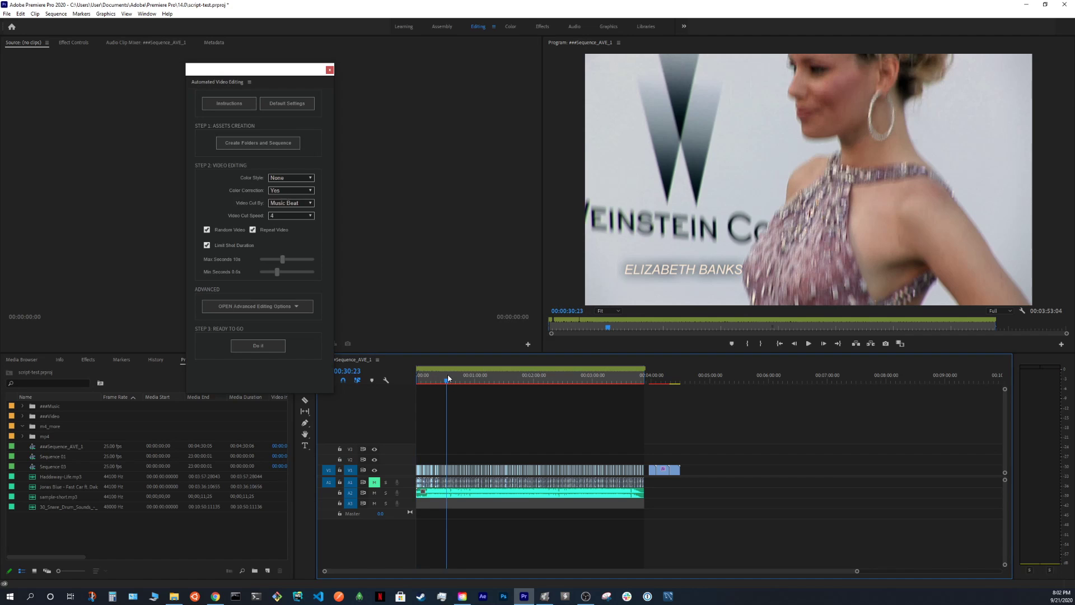
{"action": "key", "text": "space"}
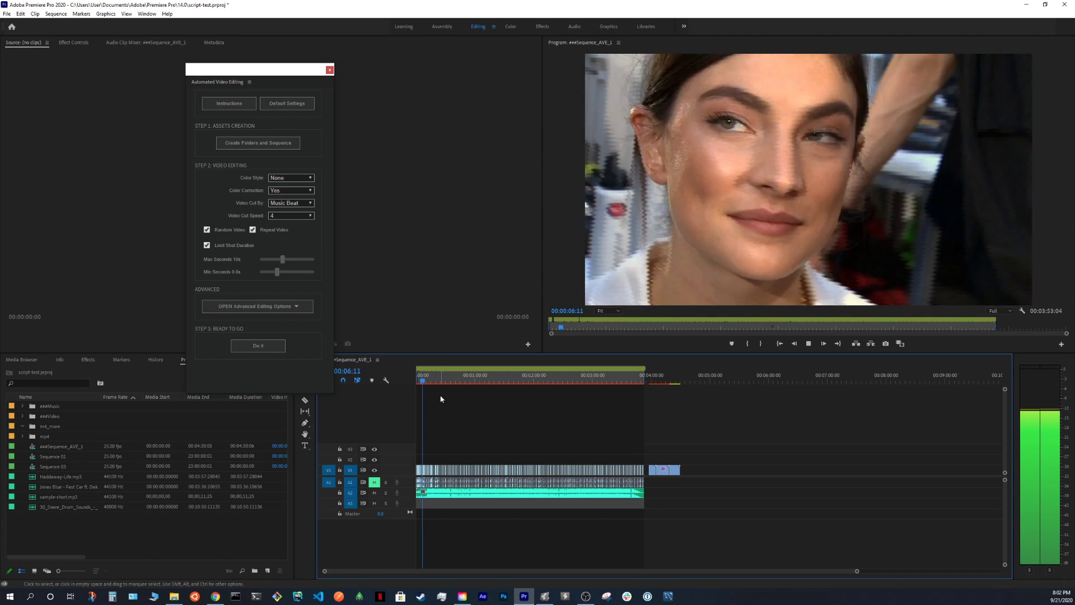
{"action": "key", "text": "space"}
{"action": "key", "text": "Home"}
{"action": "key", "text": "="}
{"action": "key", "text": "="}
{"action": "key", "text": "="}
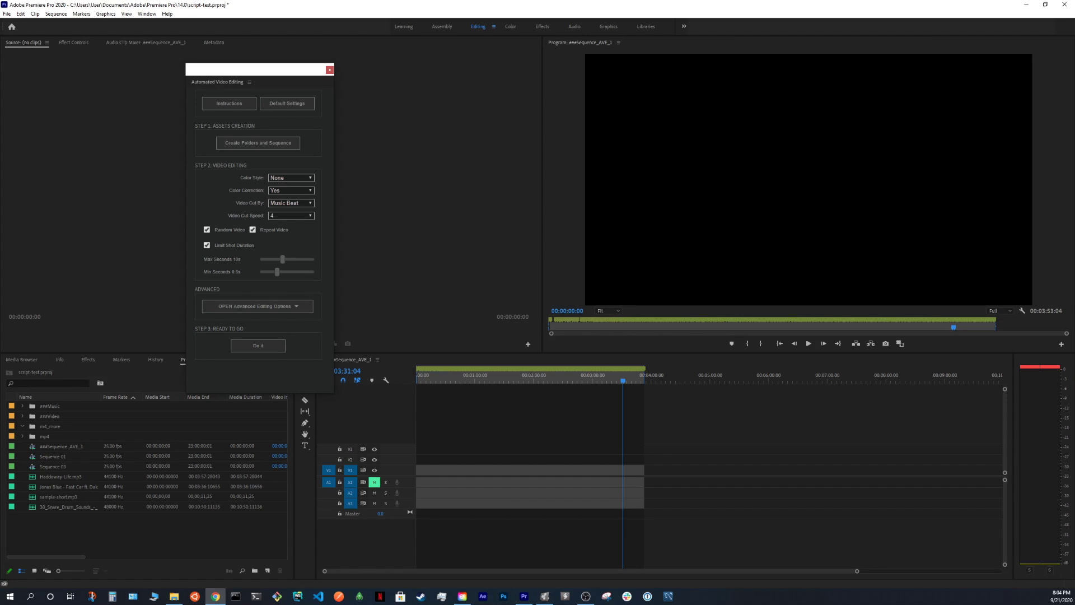
Step: Move the May clips into the m4_more folder and add the April 5 clip to the sequence
{"action": "left_click", "coordinate": [22, 416]}
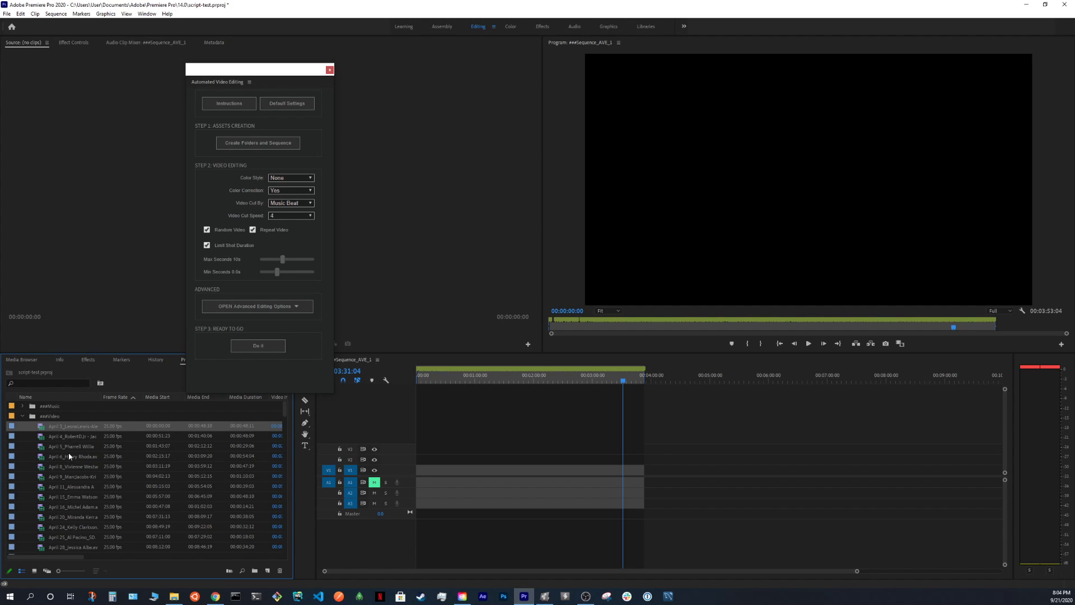
{"action": "scroll", "coordinate": [67, 449], "scroll_direction": "down", "scroll_amount": 8}
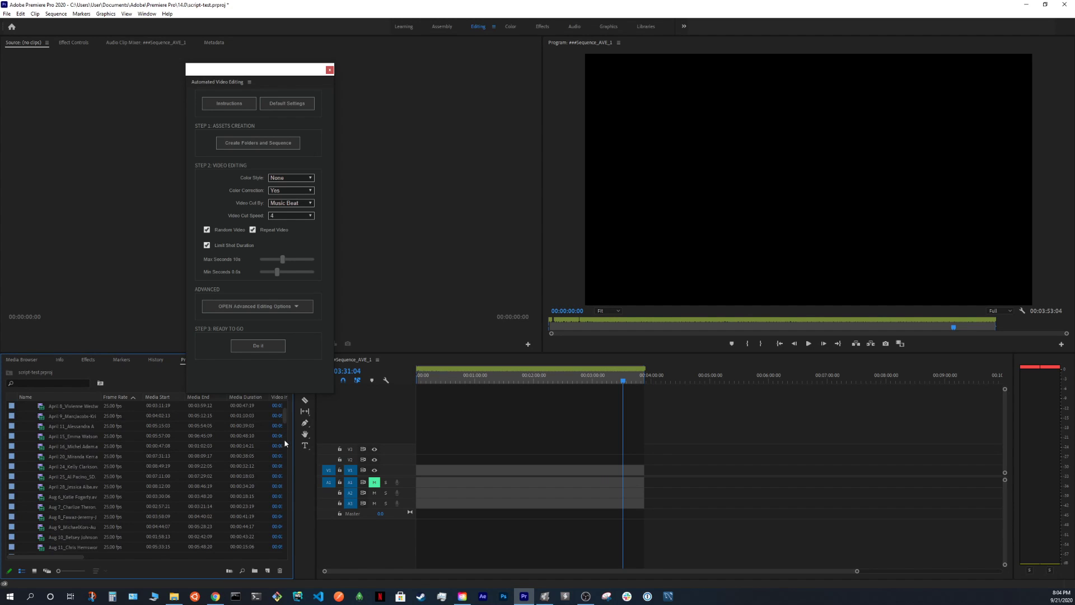
{"action": "left_click_drag", "start_coordinate": [285, 419], "coordinate": [289, 544]}
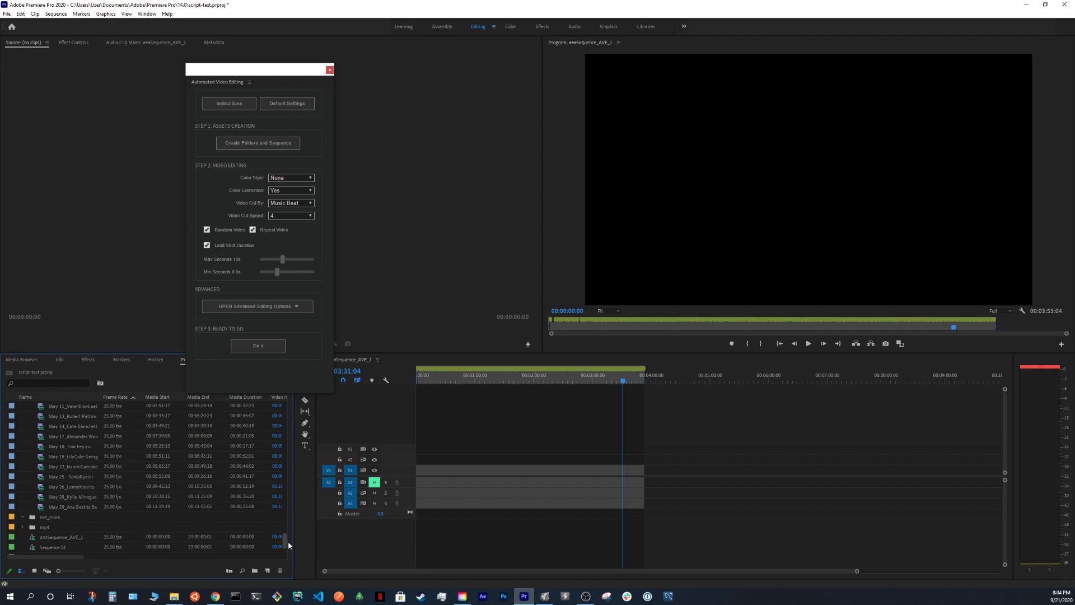
{"action": "left_click", "coordinate": [65, 507], "text": "shift"}
{"action": "left_click_drag", "start_coordinate": [62, 493], "coordinate": [49, 517]}
{"action": "left_click_drag", "start_coordinate": [285, 545], "coordinate": [283, 410]}
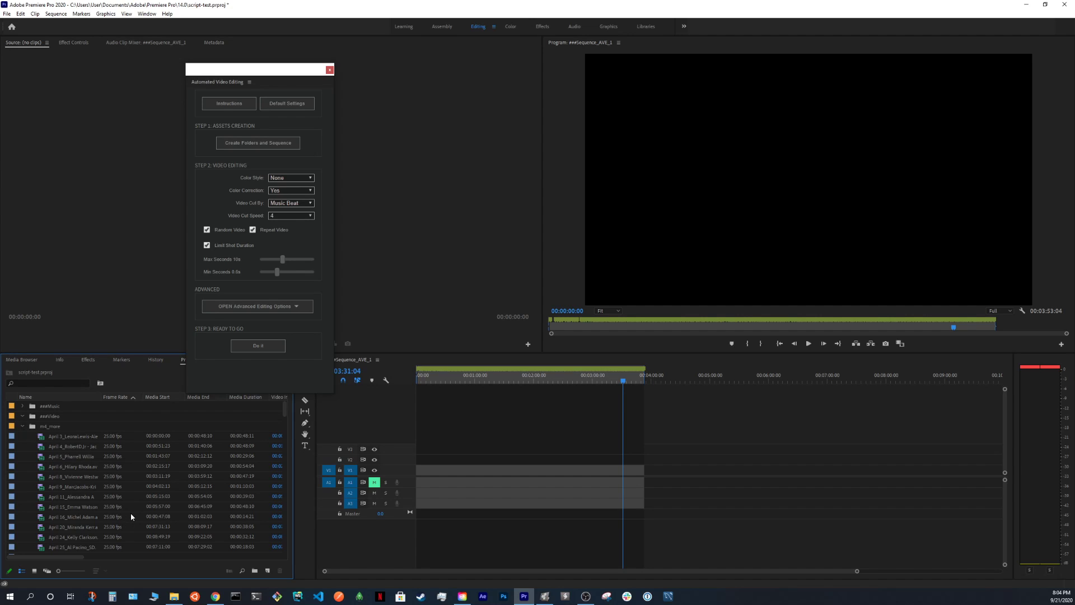
{"action": "mouse_move", "coordinate": [59, 457]}
{"action": "left_mouse_down"}
{"action": "mouse_move", "coordinate": [487, 495]}
{"action": "mouse_move", "coordinate": [497, 485]}
{"action": "mouse_move", "coordinate": [68, 451]}
{"action": "left_mouse_up"}
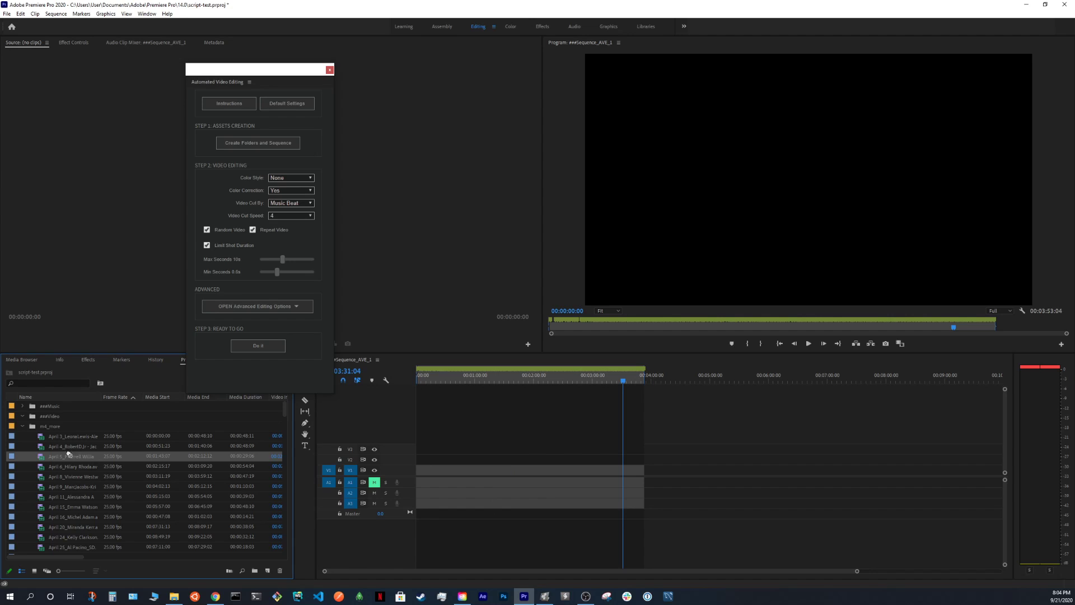
Step: Add the April 6 clip to the end of the sequence, keeping the existing sequence settings
{"action": "left_click", "coordinate": [153, 466]}
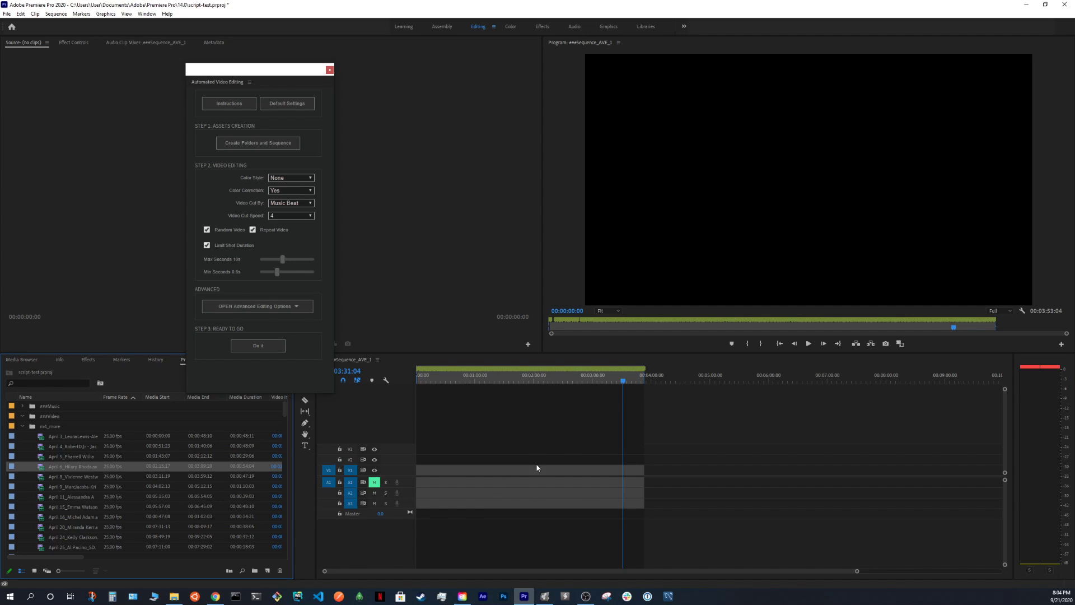
{"action": "scroll", "coordinate": [146, 476], "scroll_direction": "right", "scroll_amount": 3}
{"action": "left_click_drag", "start_coordinate": [40, 470], "coordinate": [656, 475]}
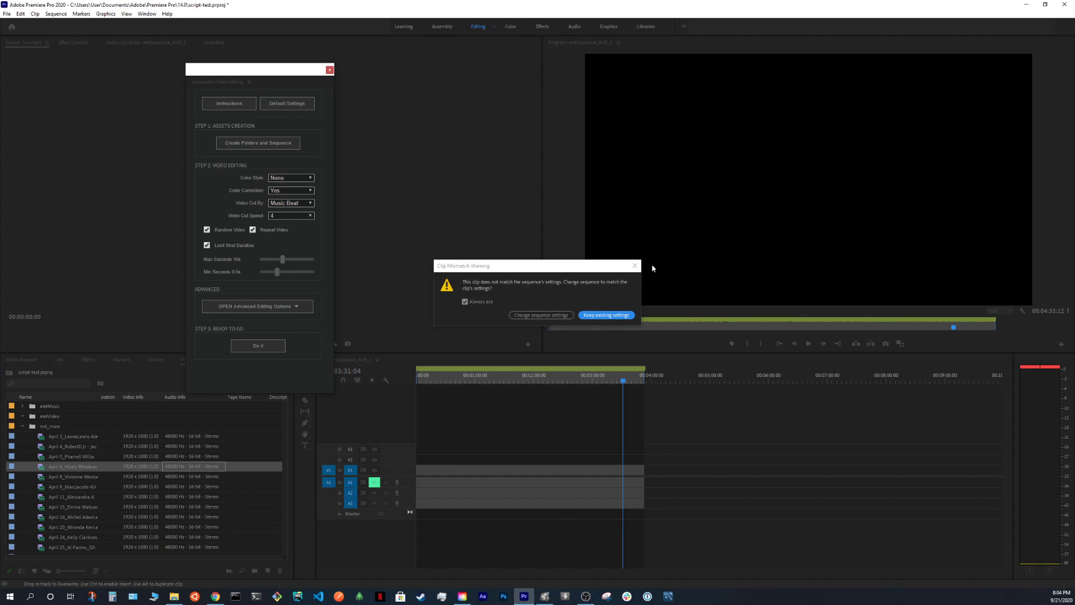
{"action": "left_click", "coordinate": [590, 315]}
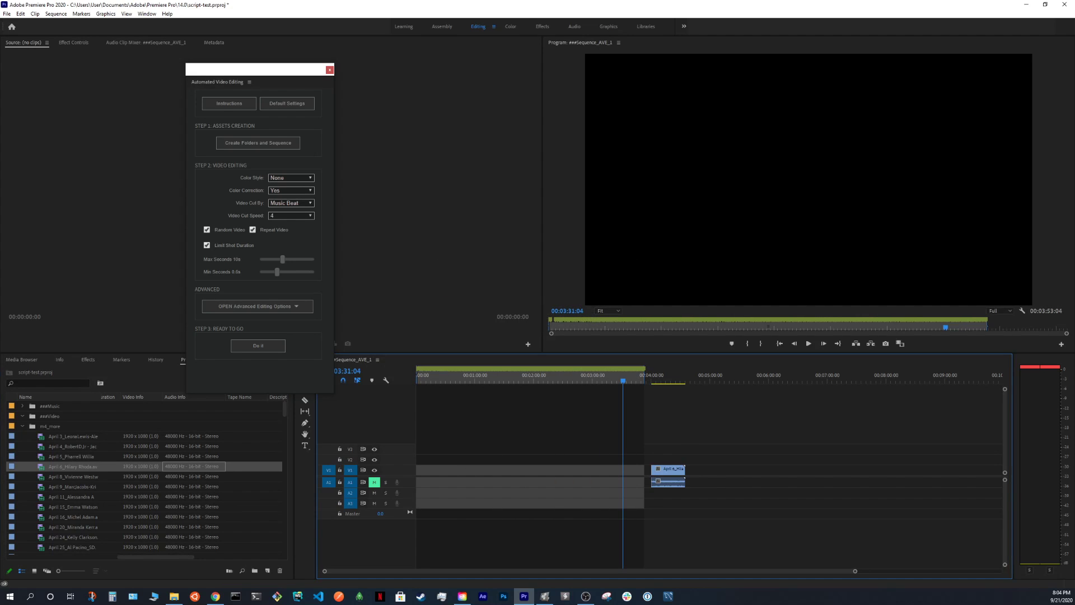
{"action": "left_click", "coordinate": [25, 427]}
Step: Play back the newly added April 6 clip from its start, zooming the timeline to frame it
{"action": "left_click", "coordinate": [665, 382]}
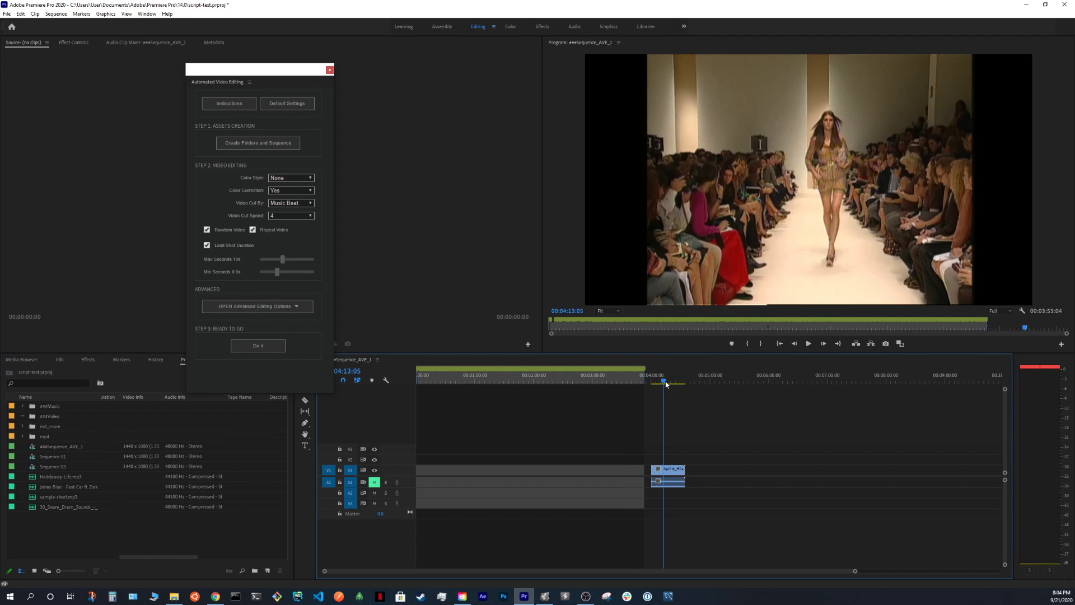
{"action": "left_click_drag", "start_coordinate": [666, 384], "coordinate": [653, 386]}
{"action": "key", "text": "space"}
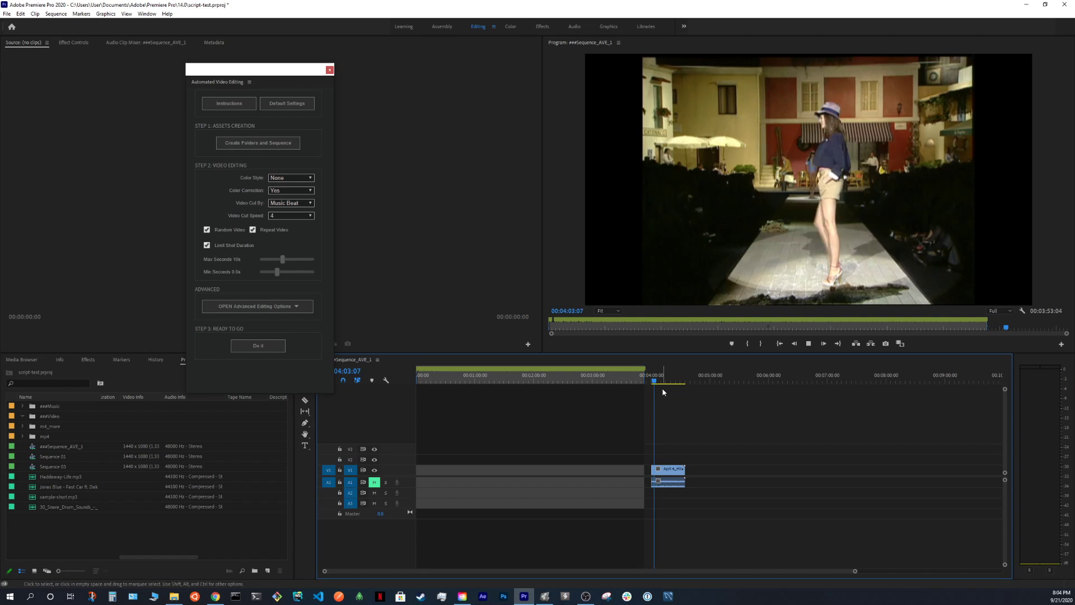
{"action": "key", "text": "="}
{"action": "key", "text": "="}
{"action": "key", "text": "="}
{"action": "key", "text": "-"}
{"action": "key", "text": "-"}
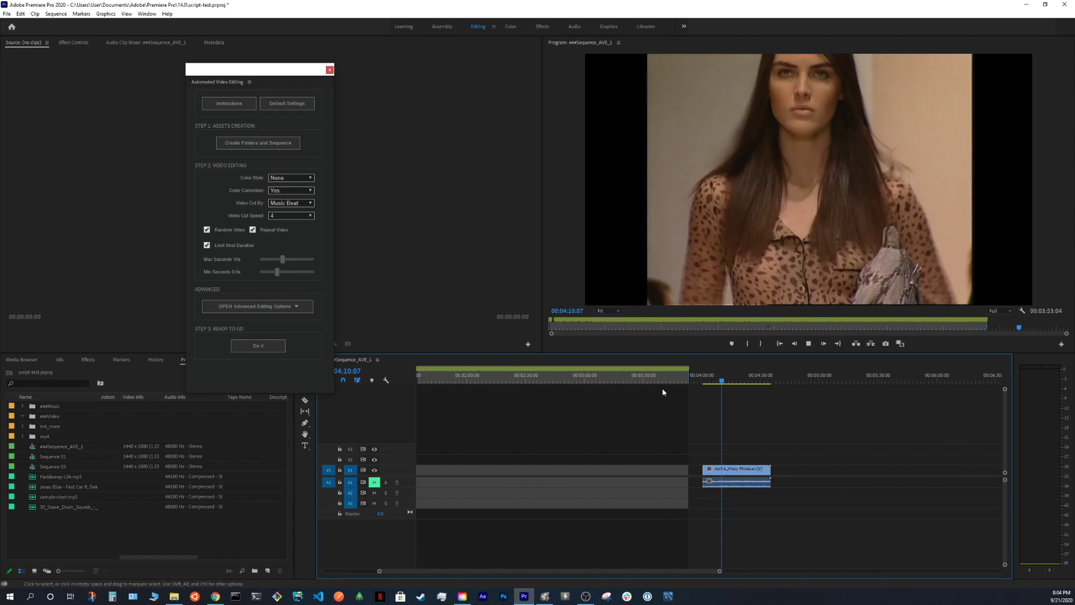
{"action": "key", "text": "space"}
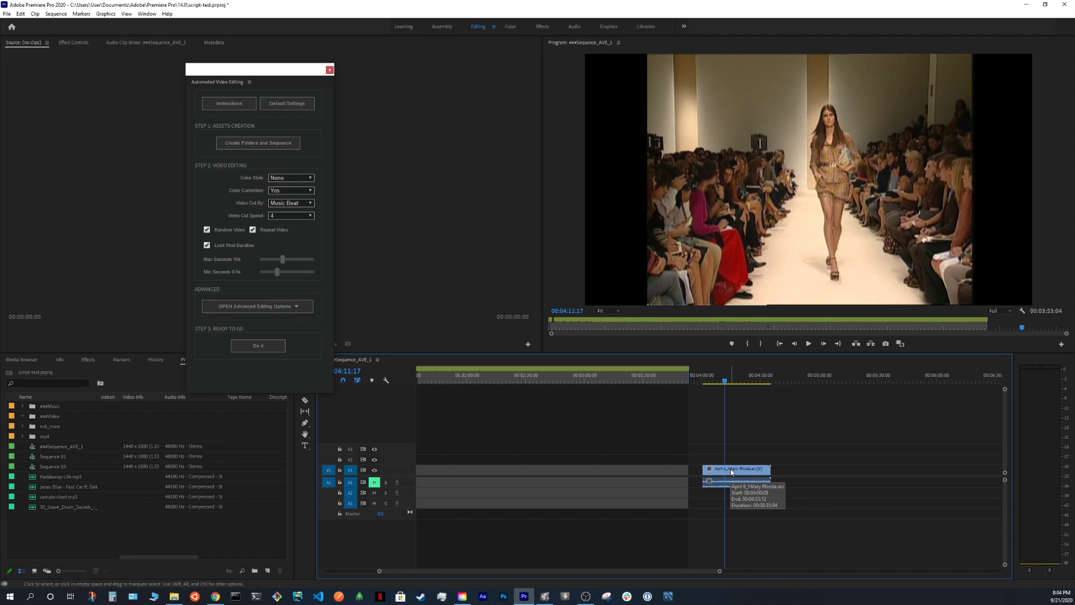
Step: Run Scene Edit Detection on the April 6 clip, creating a subclip bin without applying cuts
{"action": "right_click", "coordinate": [730, 471]}
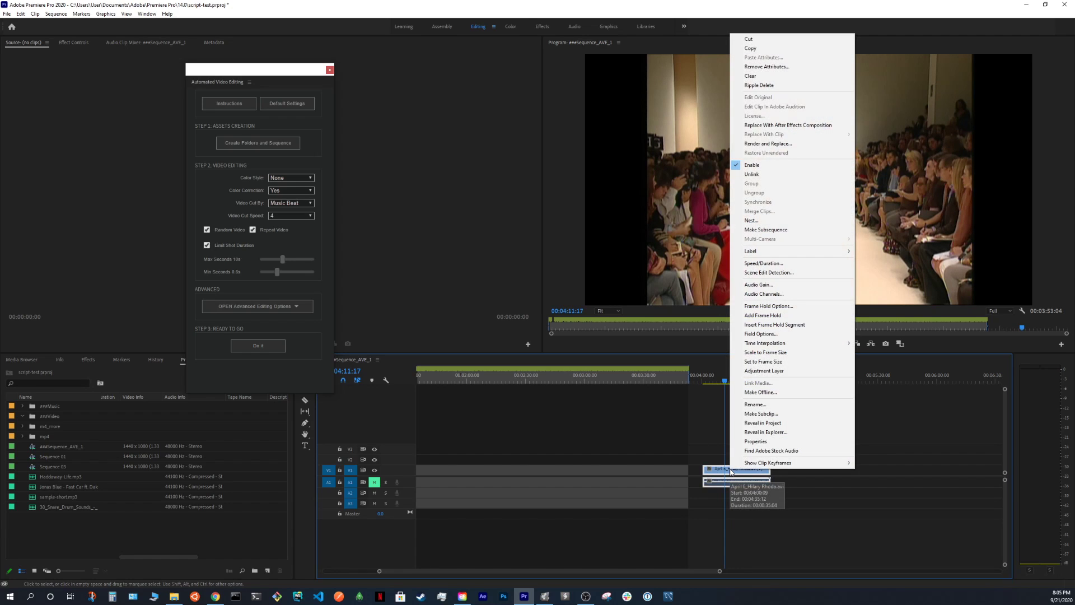
{"action": "left_click", "coordinate": [782, 274]}
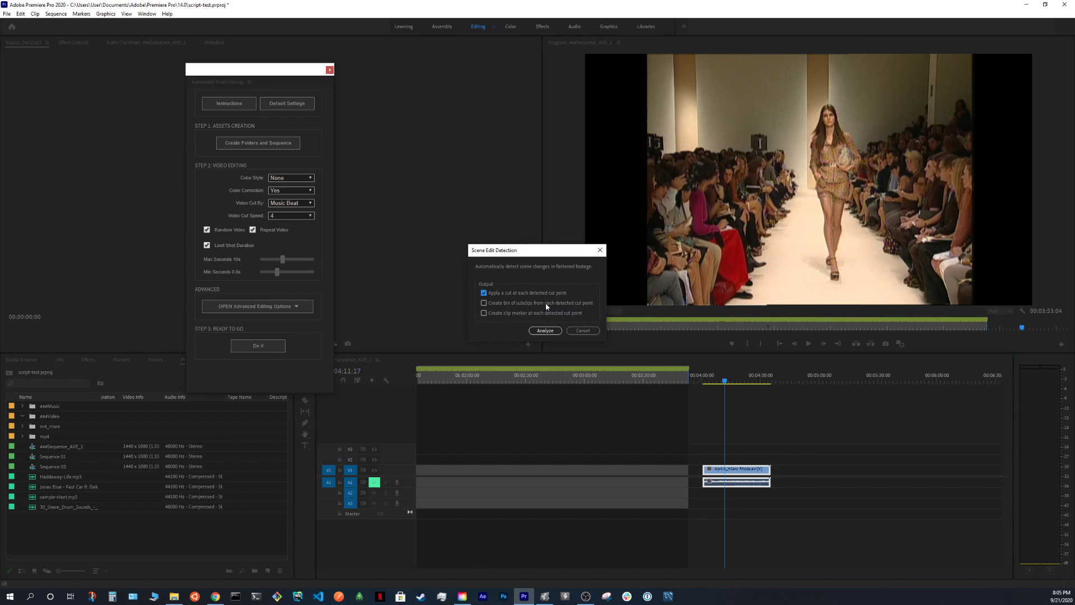
{"action": "left_click", "coordinate": [484, 293]}
{"action": "left_click", "coordinate": [484, 303]}
{"action": "left_click", "coordinate": [548, 332]}
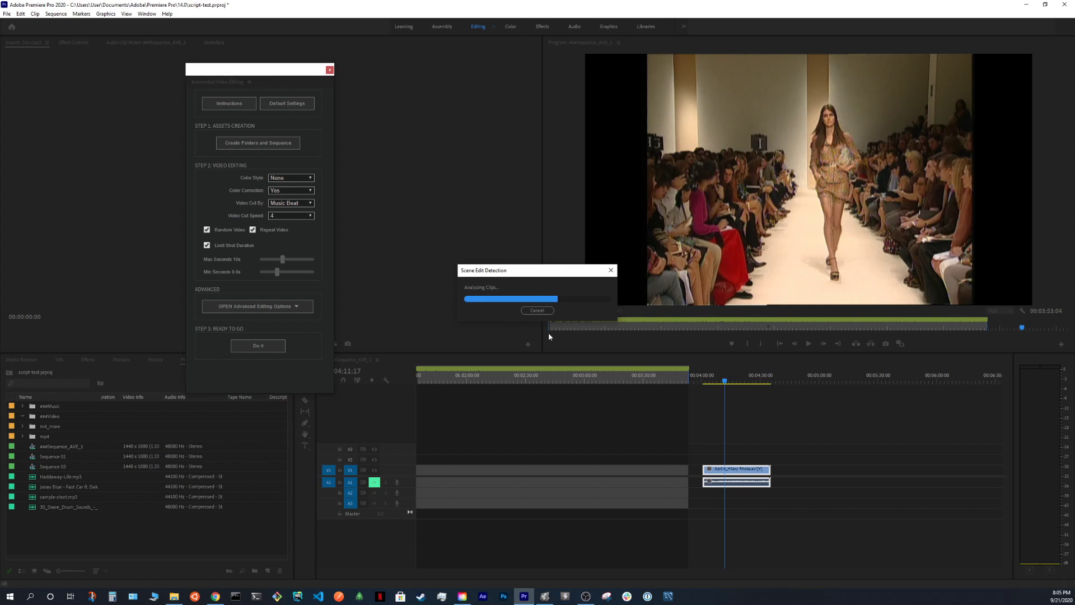
Step: Move all April 6 subclips from their bin in m4_more into the ###Video folder
{"action": "left_click", "coordinate": [23, 427]}
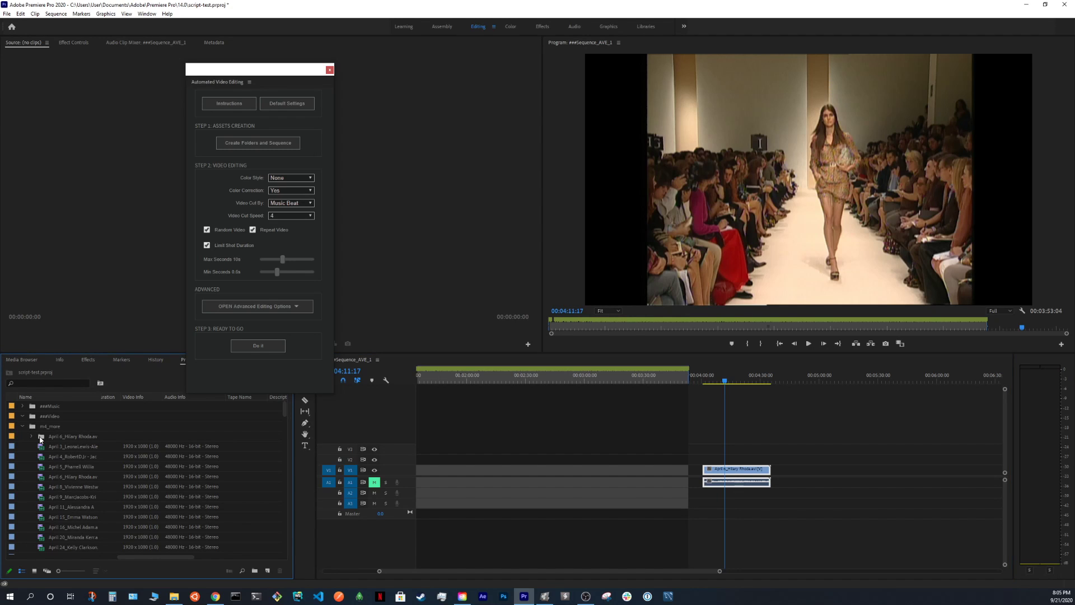
{"action": "left_click", "coordinate": [32, 436]}
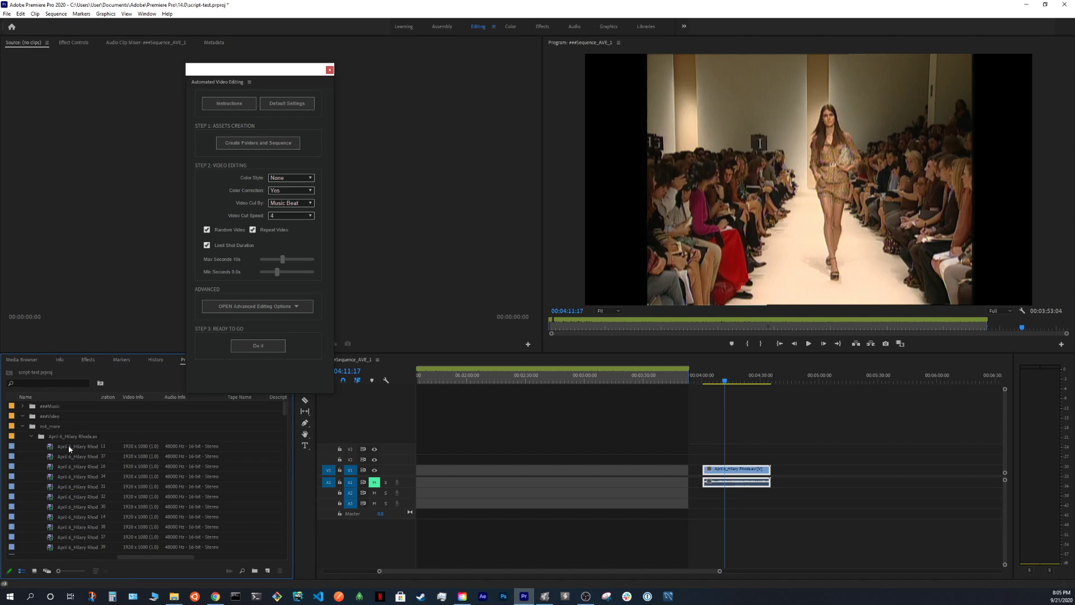
{"action": "scroll", "coordinate": [92, 475], "scroll_direction": "down", "scroll_amount": 3}
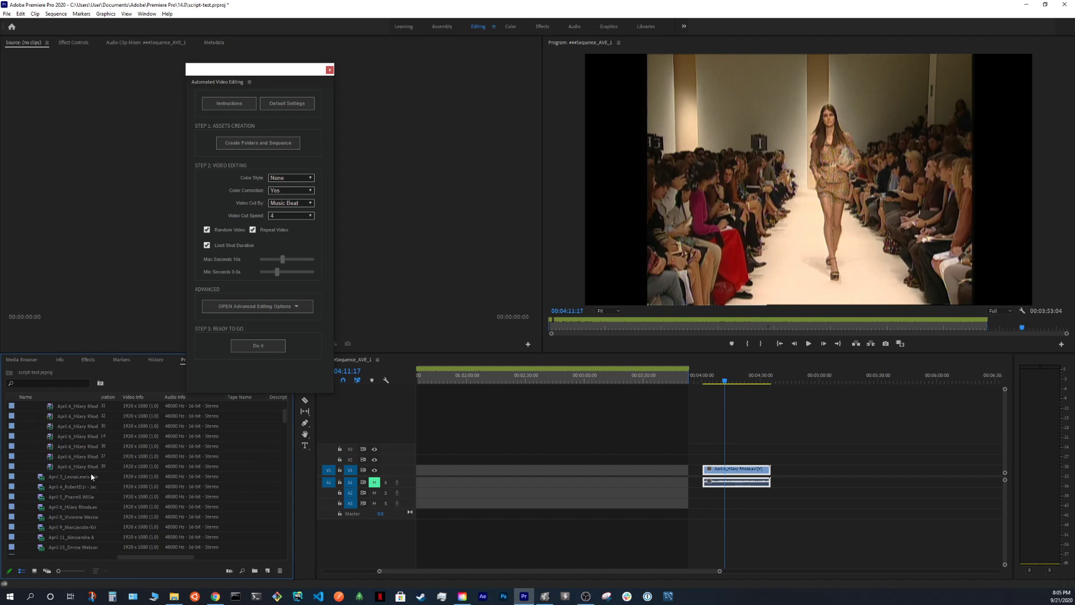
{"action": "left_click", "coordinate": [83, 465], "text": "shift"}
{"action": "scroll", "coordinate": [82, 465], "scroll_direction": "up", "scroll_amount": 3}
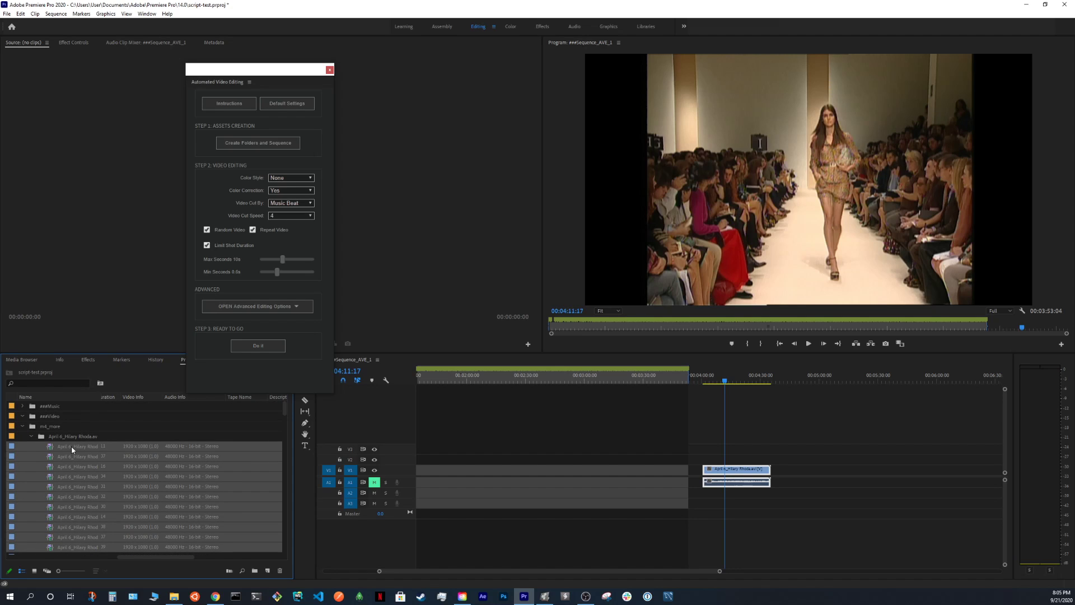
{"action": "left_click_drag", "start_coordinate": [72, 446], "coordinate": [54, 418]}
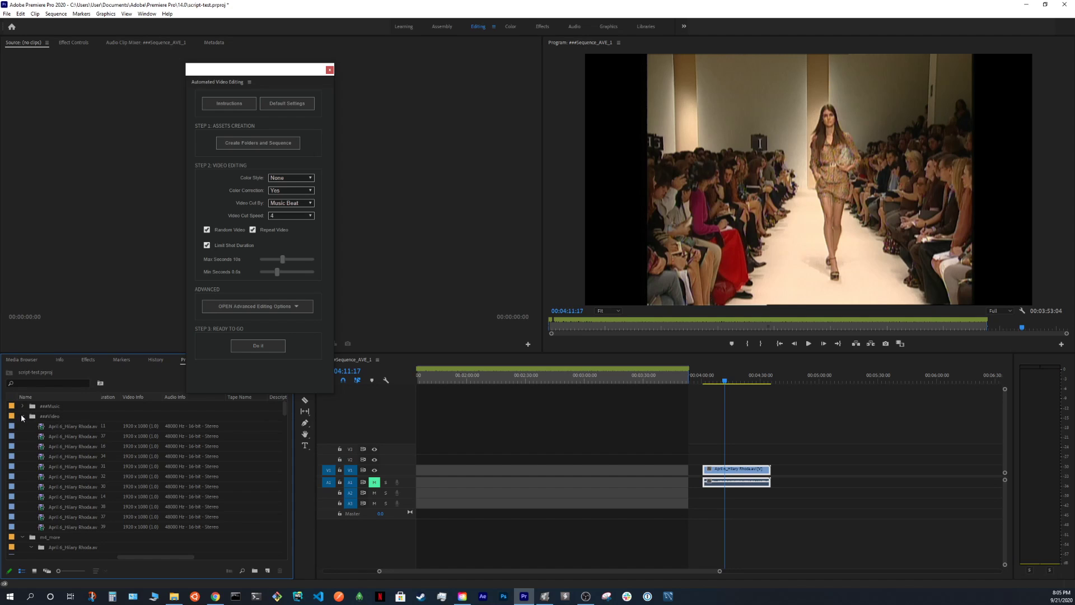
{"action": "left_click", "coordinate": [670, 534]}
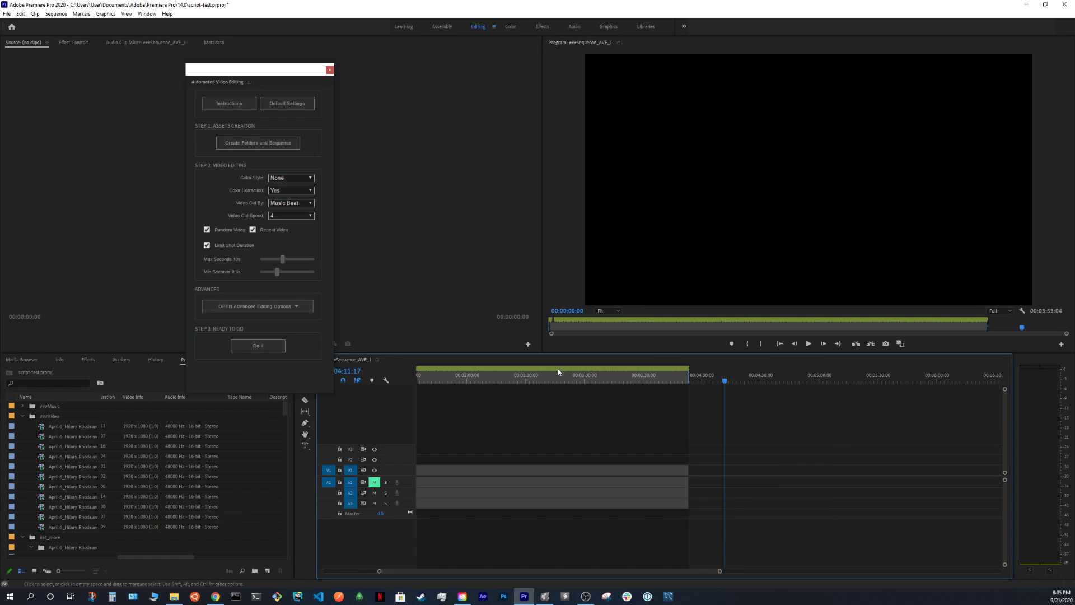
Step: Clear all sequence markers, then rerun the automated edit with Repeat Video turned off
{"action": "right_click", "coordinate": [543, 379]}
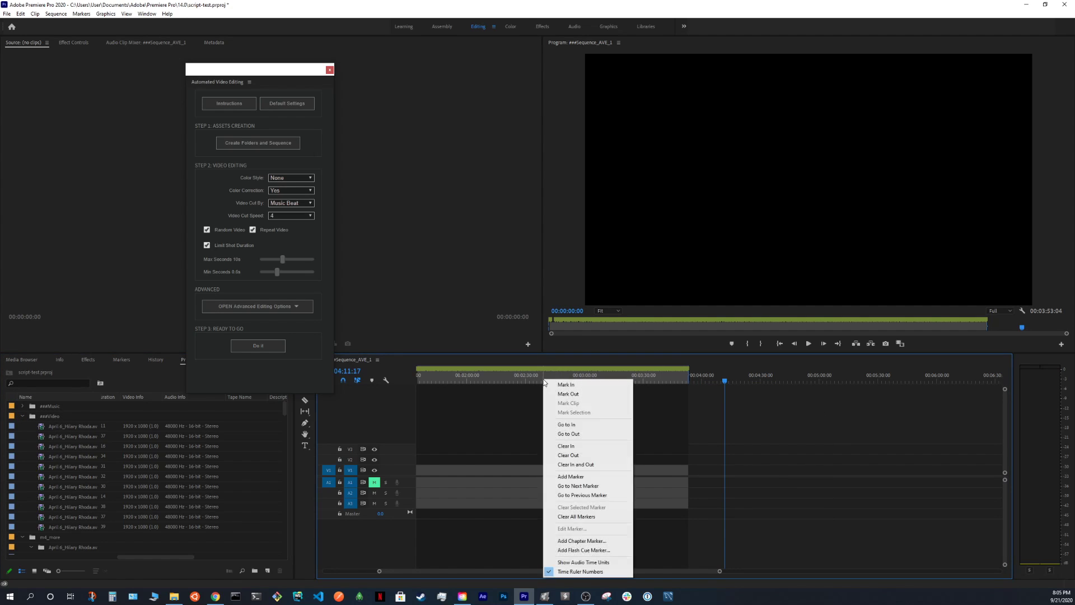
{"action": "left_click", "coordinate": [610, 515]}
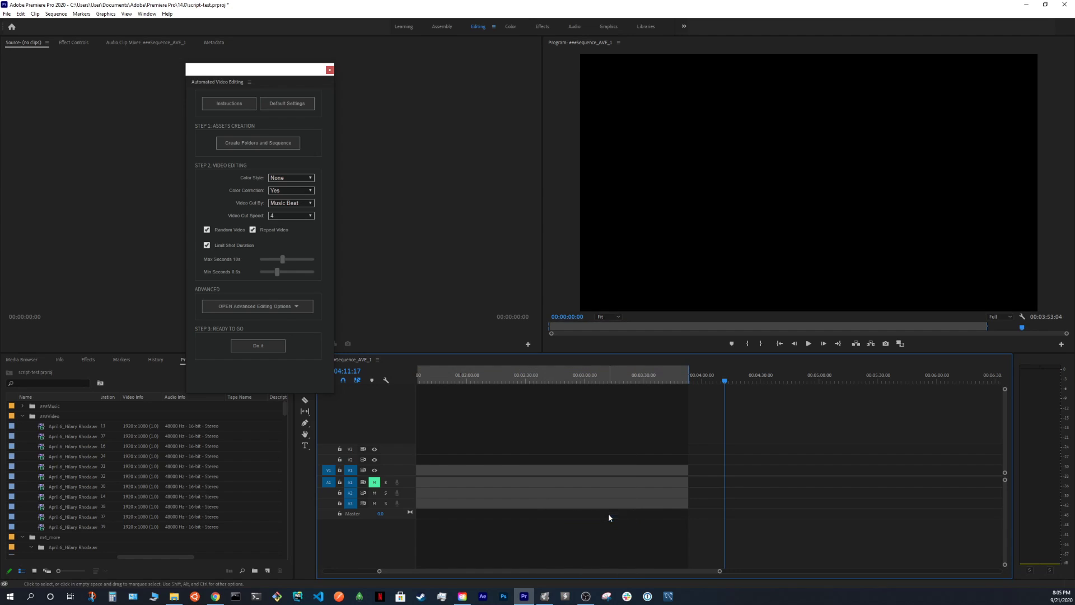
{"action": "left_click", "coordinate": [253, 229]}
{"action": "left_click", "coordinate": [252, 346]}
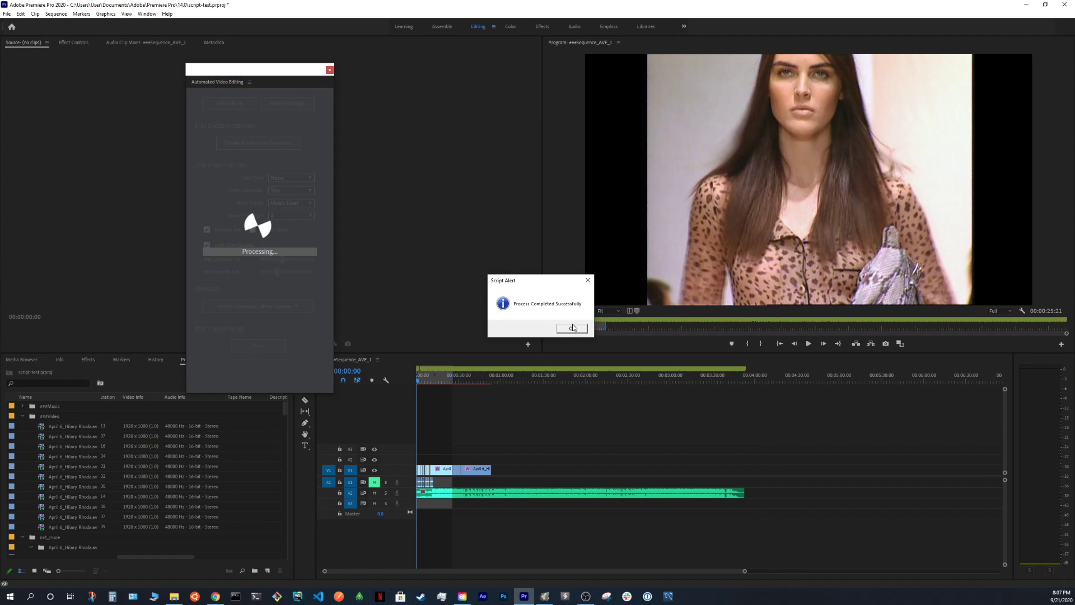
Step: Dismiss the completion alert and play the rebuilt Sequence_AVE_1 from its start to about 00:08:11
{"action": "left_click", "coordinate": [572, 329]}
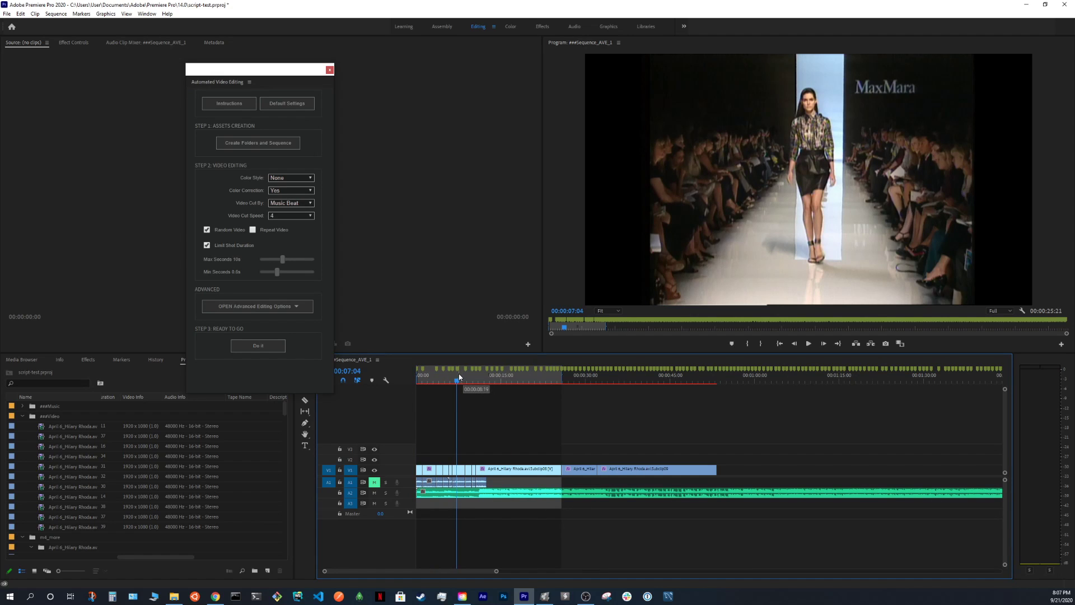
{"action": "left_click_drag", "start_coordinate": [456, 380], "coordinate": [345, 383]}
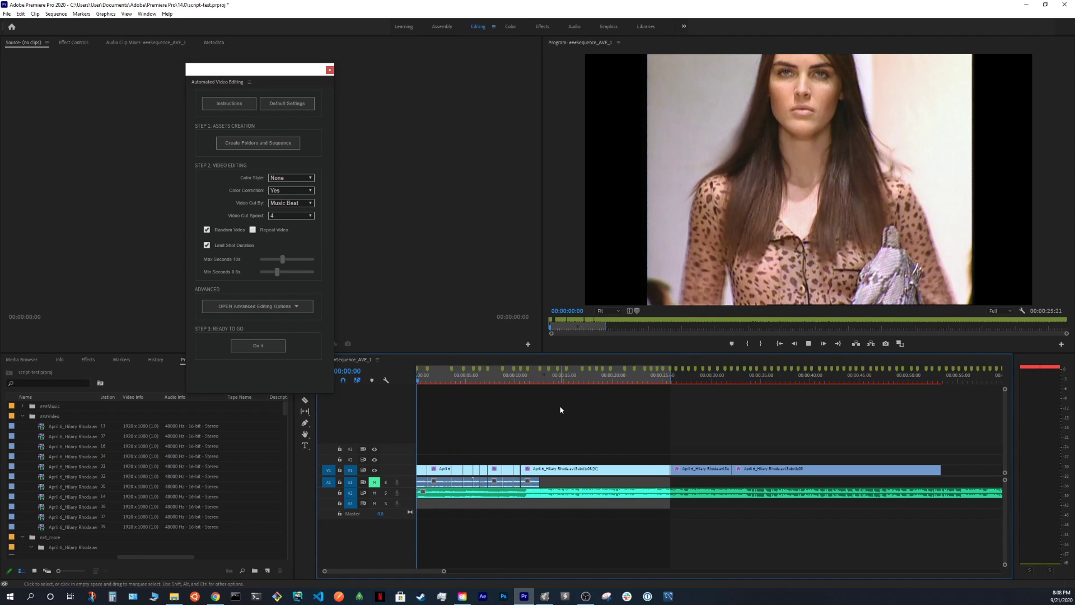
{"action": "key", "text": "space"}
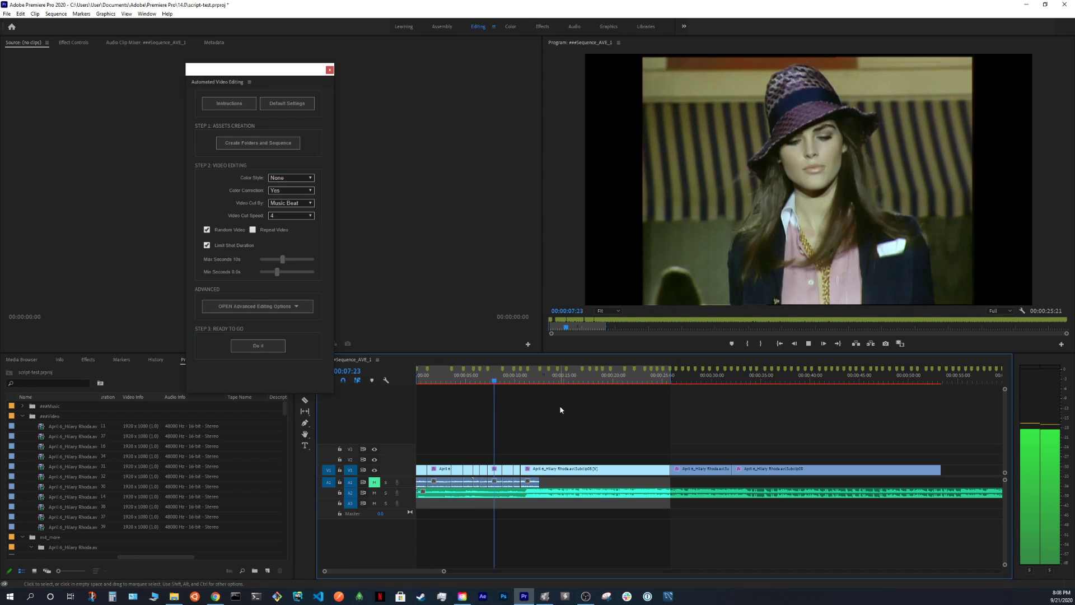
{"action": "key", "text": "space"}
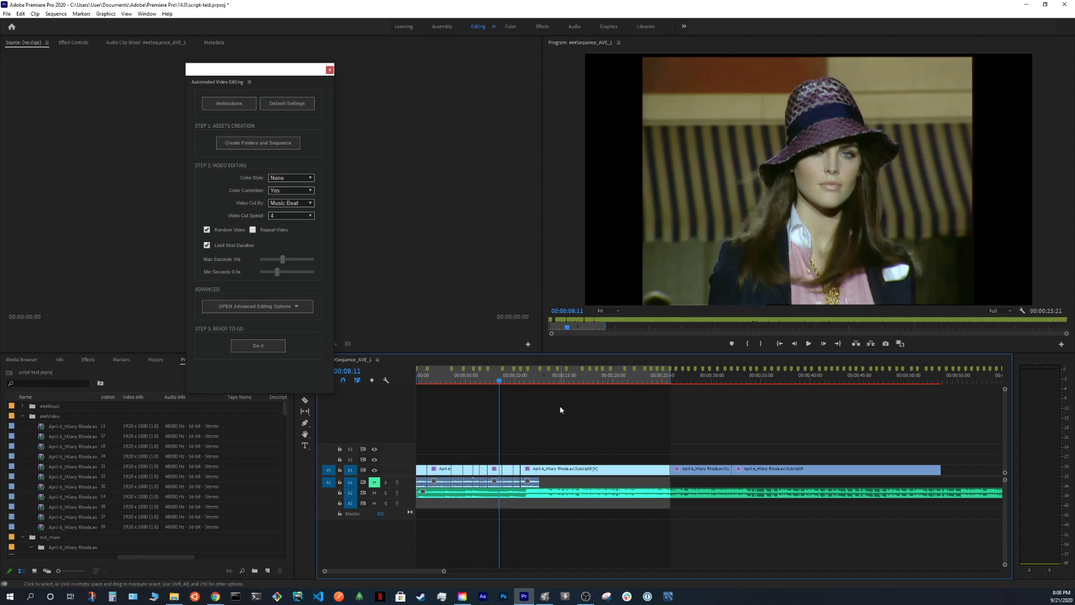